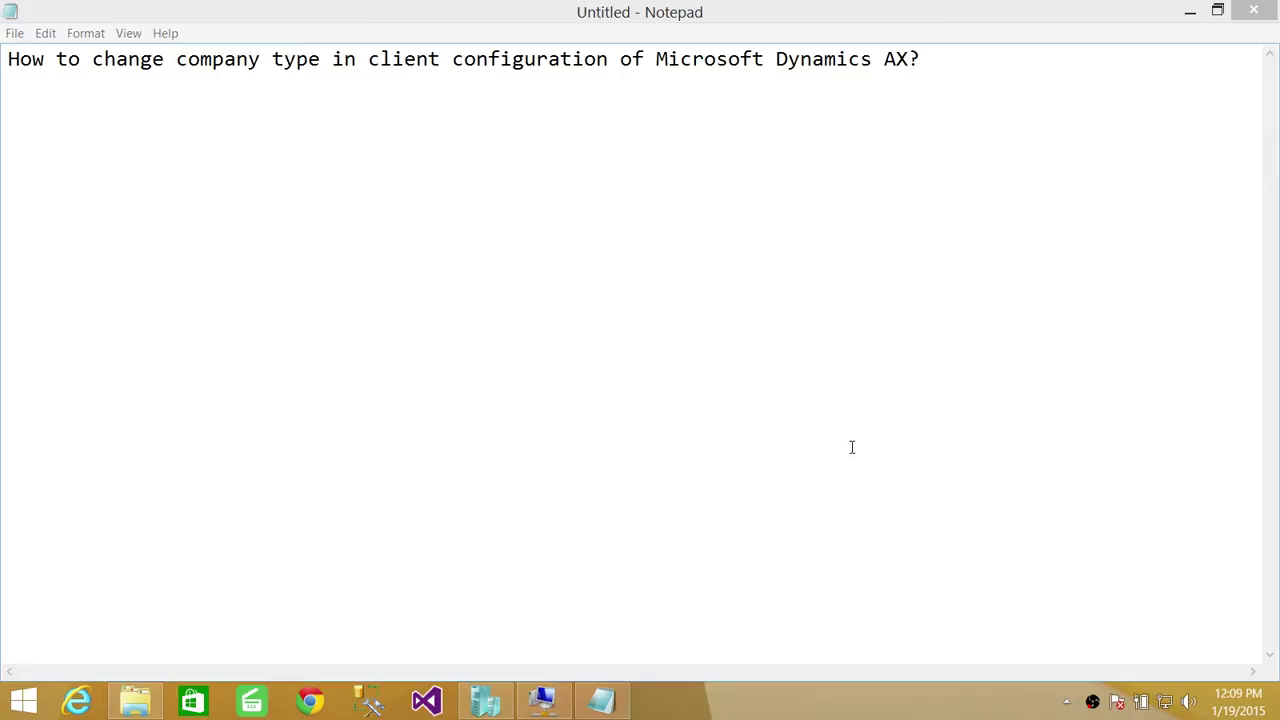
# Switch to the DynamicsAX virtual machine and open Microsoft Dynamics AX 2012 Configuration from the server's Administrative Tools
pyautogui.click(545, 700)
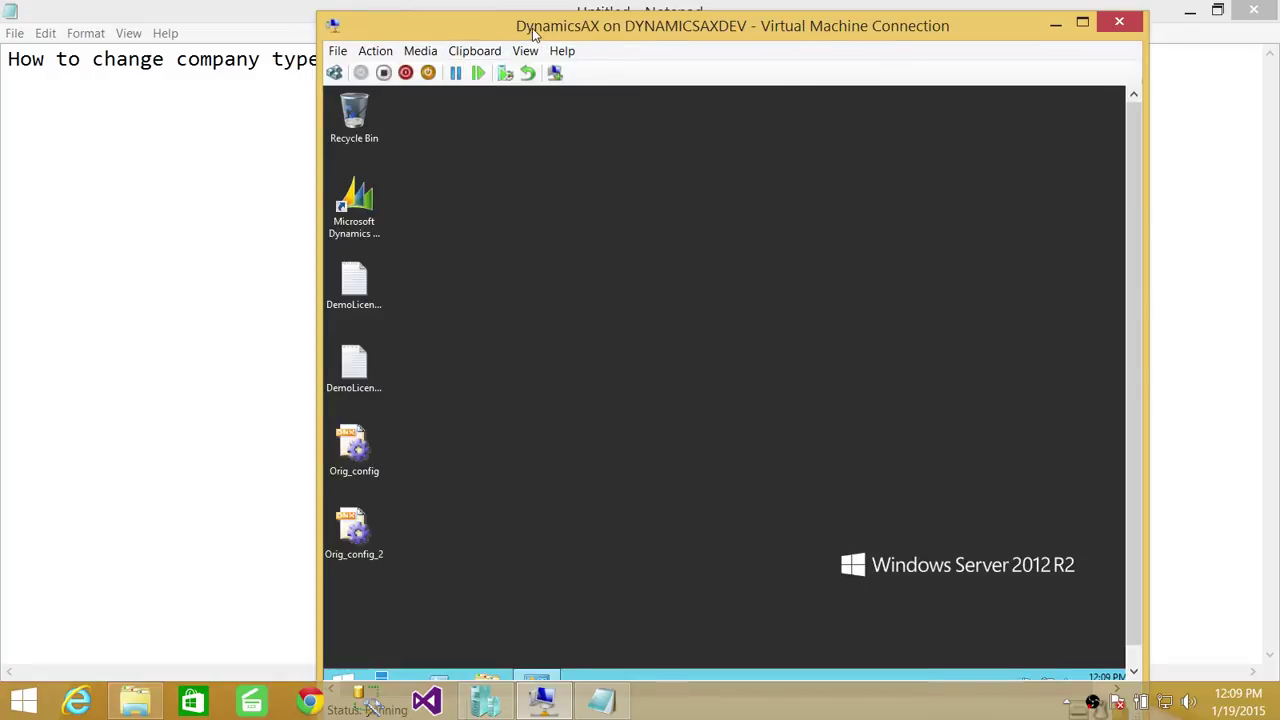
pyautogui.moveTo(531, 35); pyautogui.dragTo(509, 25)
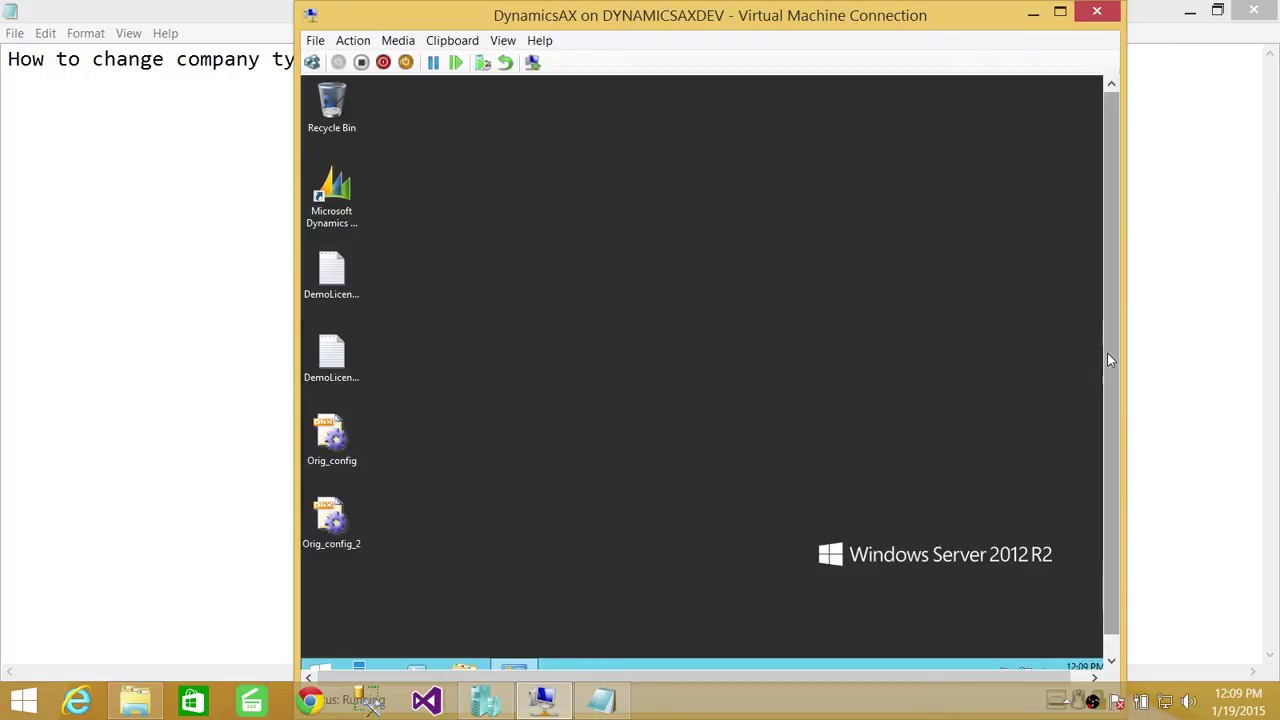
pyautogui.scroll(-1, 1107, 353)
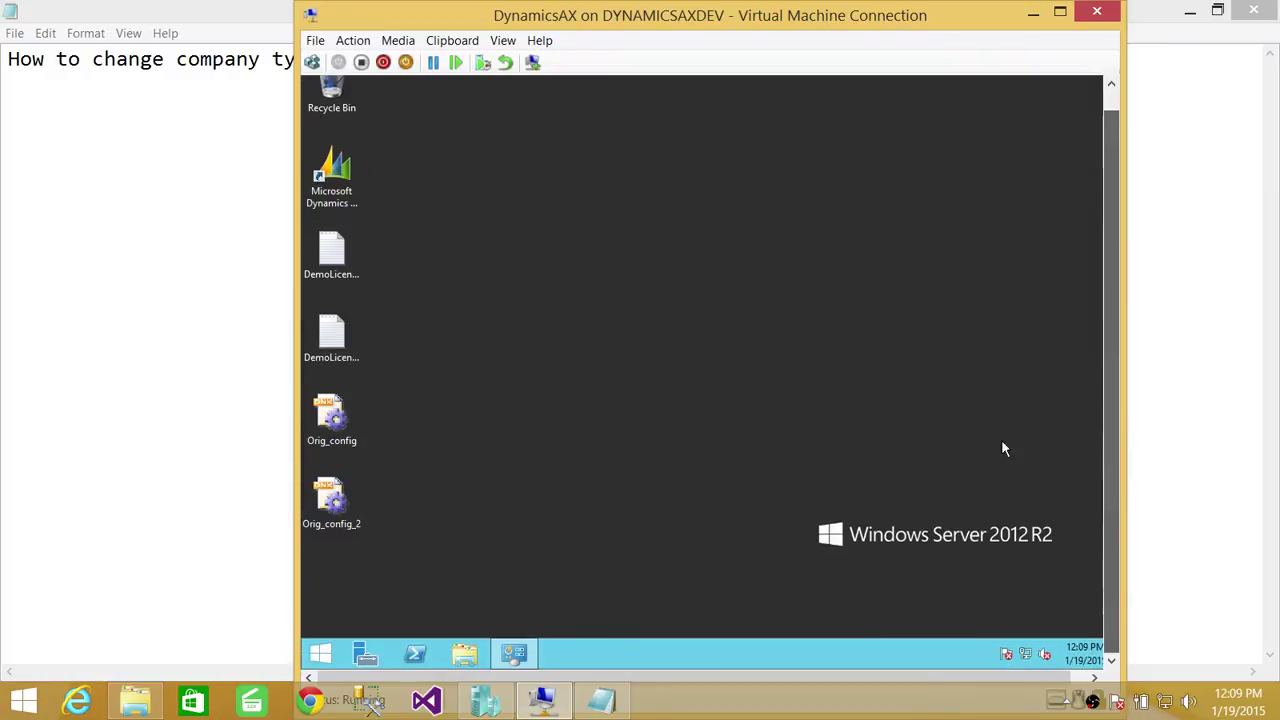
pyautogui.click(322, 654)
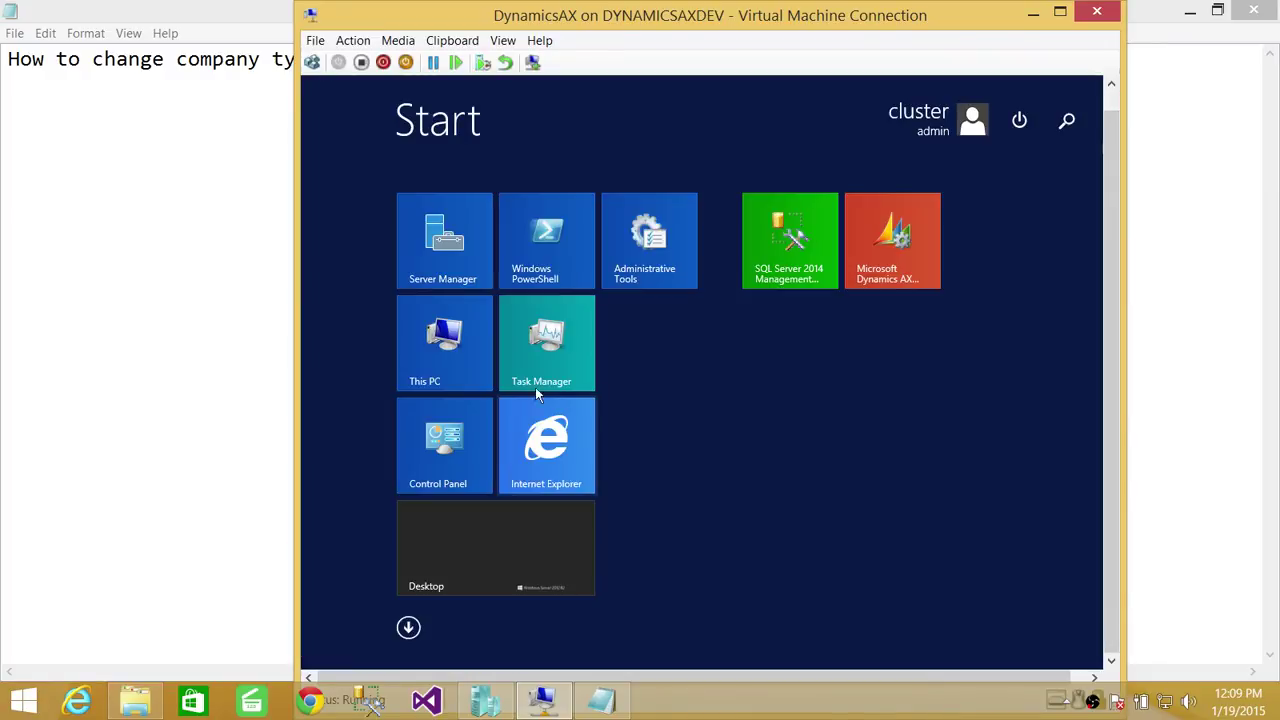
pyautogui.click(650, 262)
pyautogui.click(703, 418)
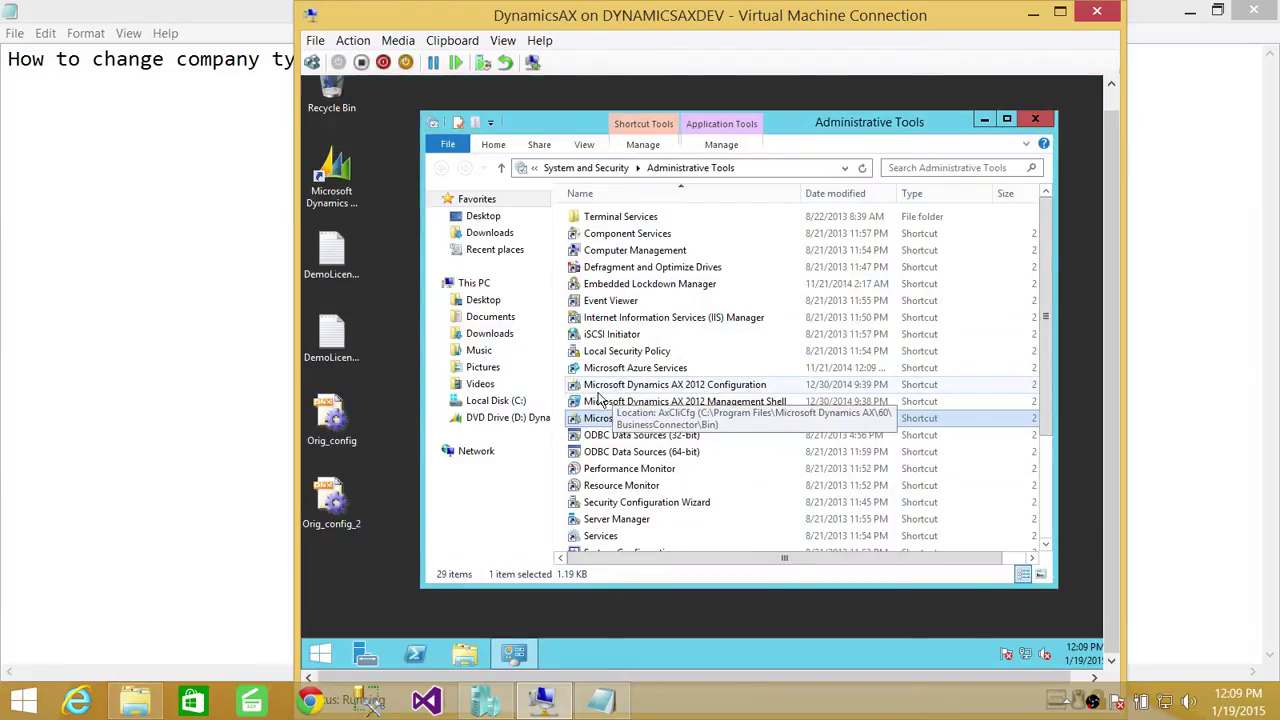
pyautogui.doubleClick(726, 392)
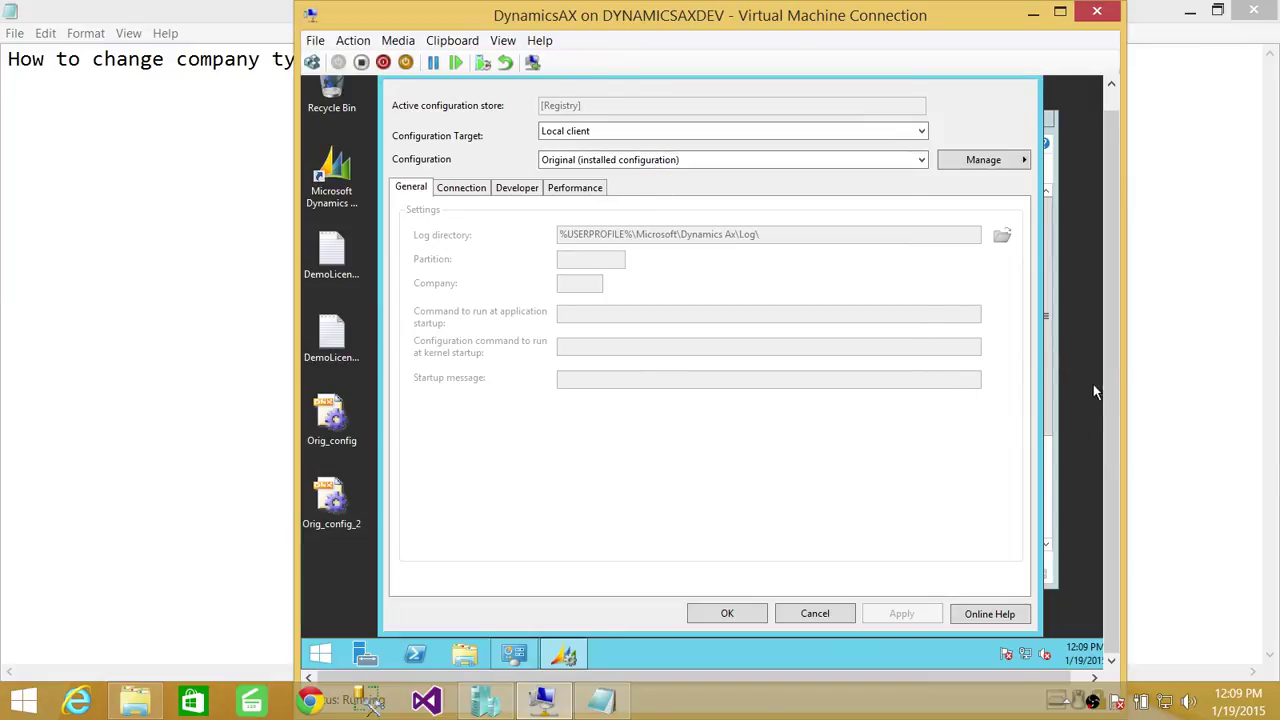
# Create a client configuration named MyConfigClient, copied from the active configuration
pyautogui.scroll(1, 1113, 395)
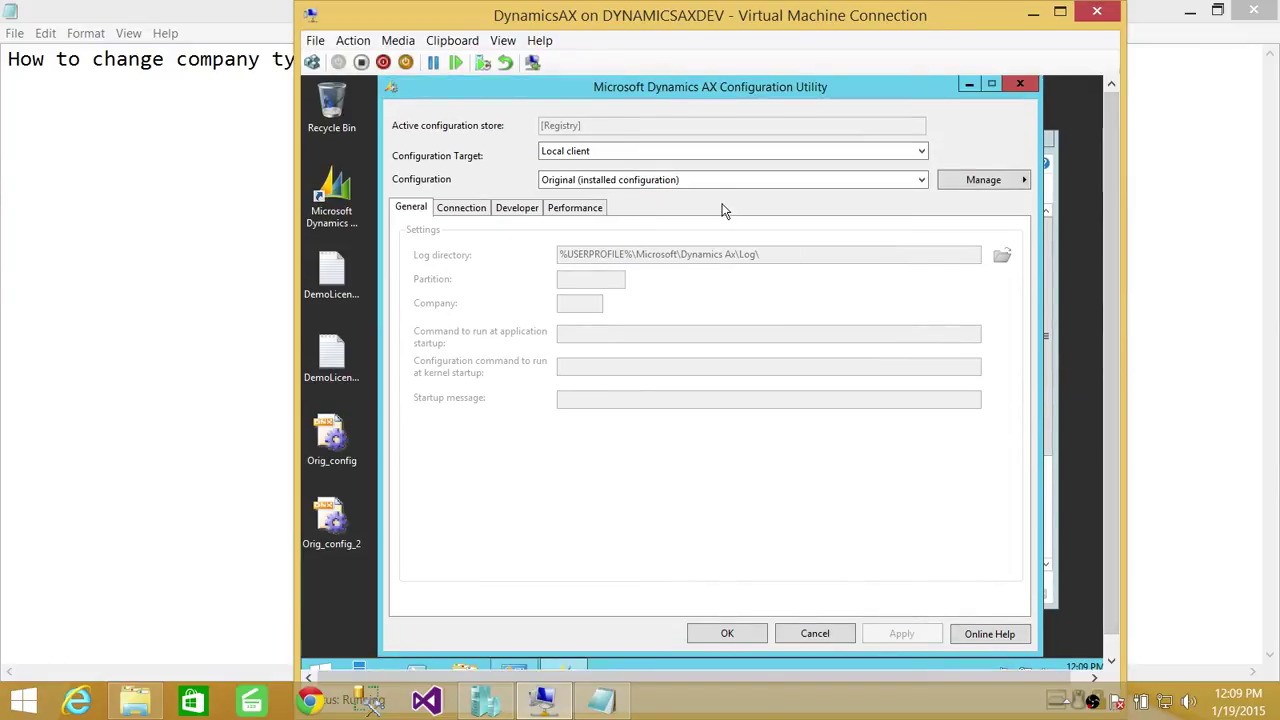
pyautogui.click(981, 190)
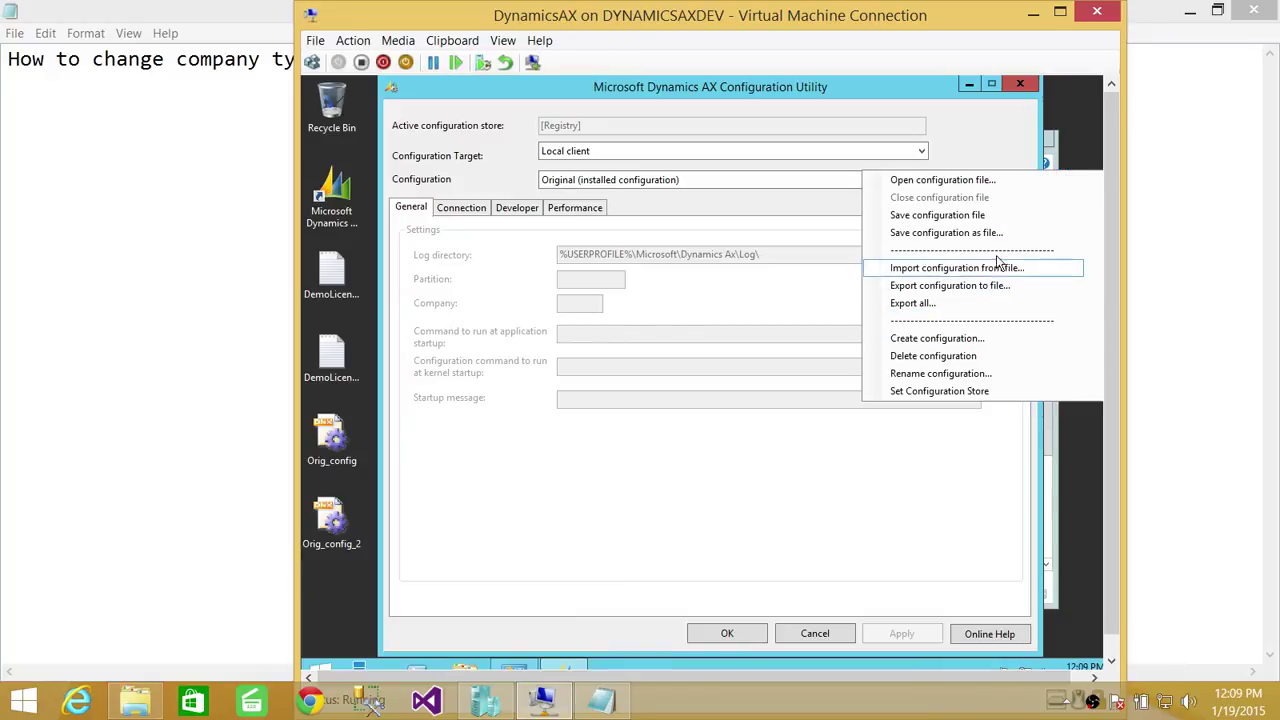
pyautogui.click(946, 340)
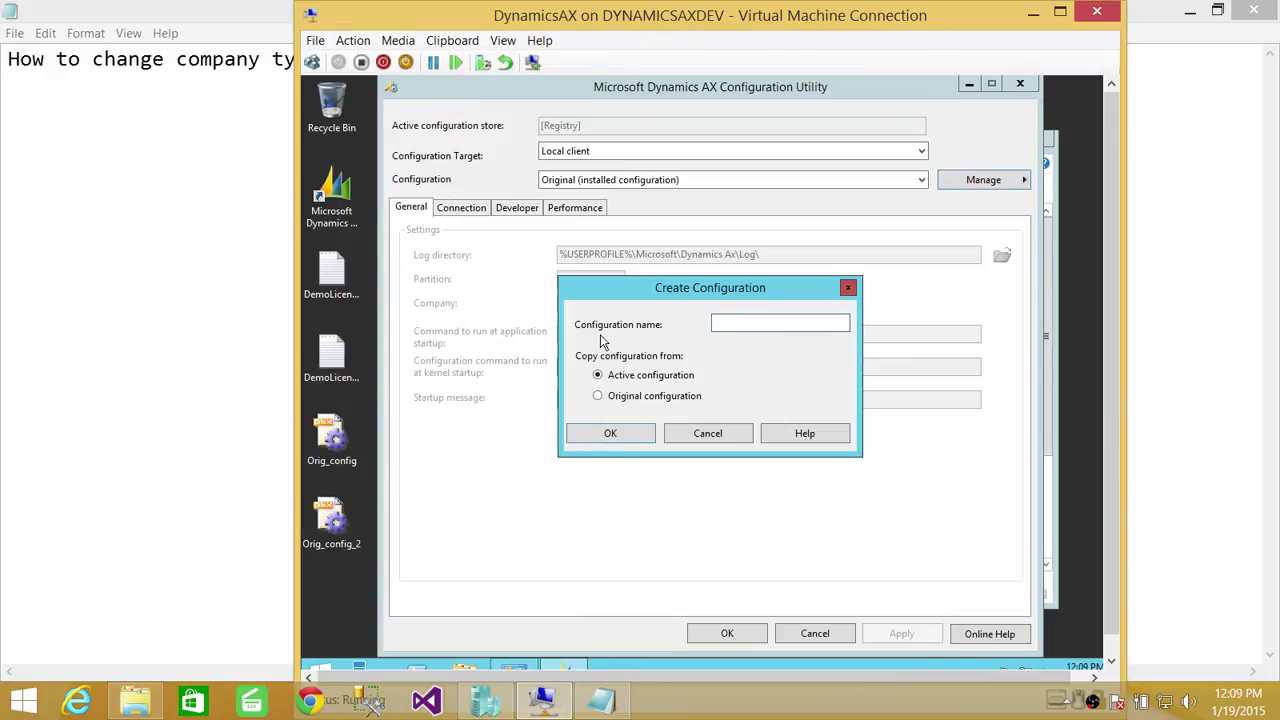
pyautogui.write('MyConfigClient')
pyautogui.click(612, 434)
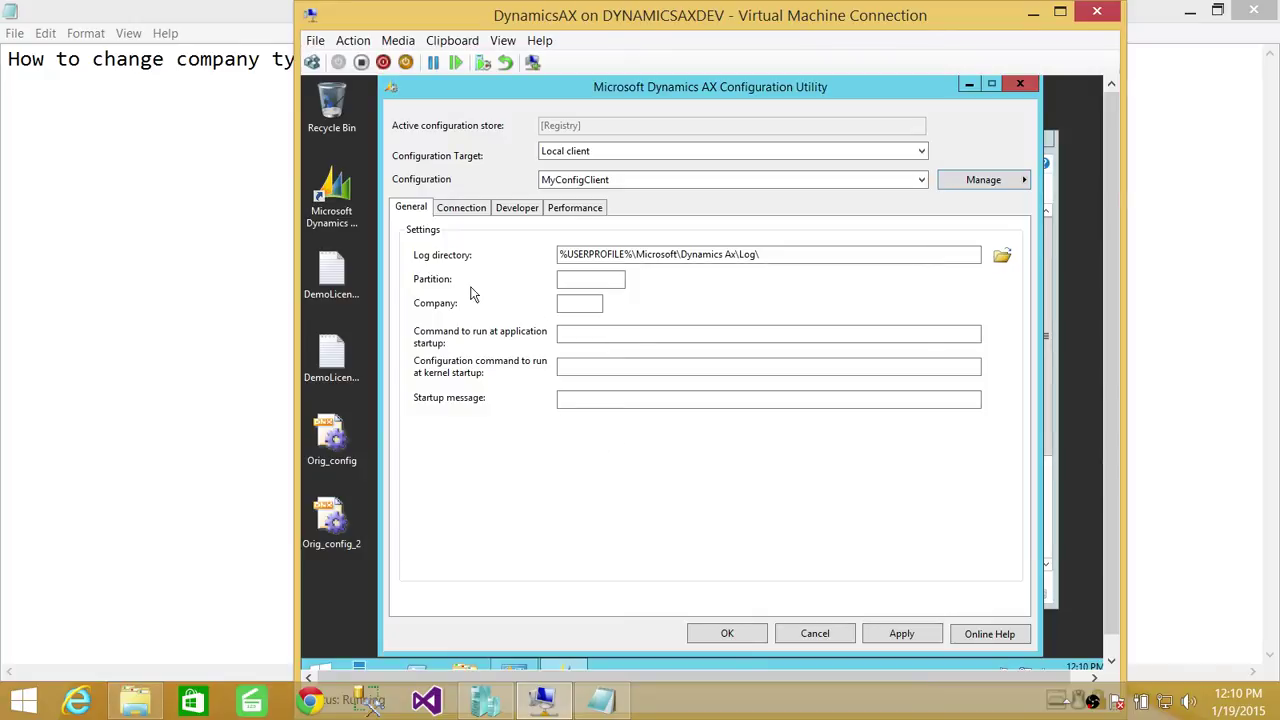
# Set the configuration's company to CEU and its startup message to "This is CEU company"
pyautogui.click(578, 305)
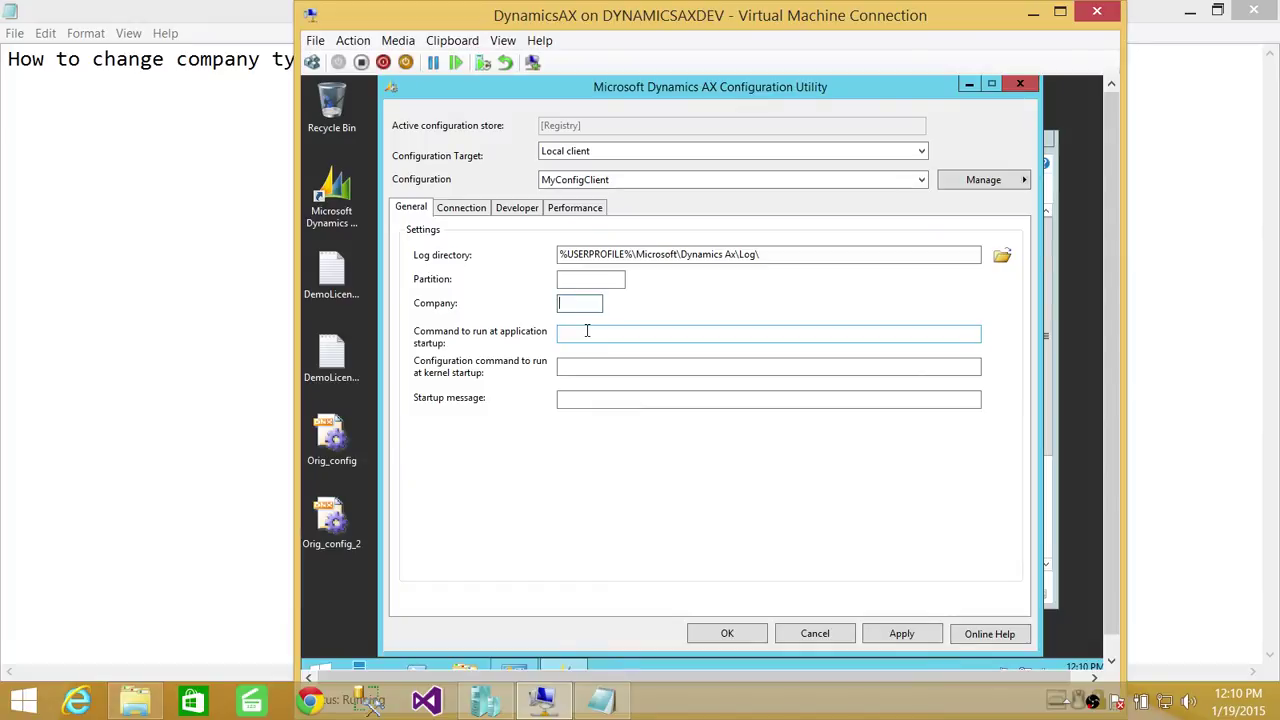
pyautogui.write('CEU')
pyautogui.click(566, 400)
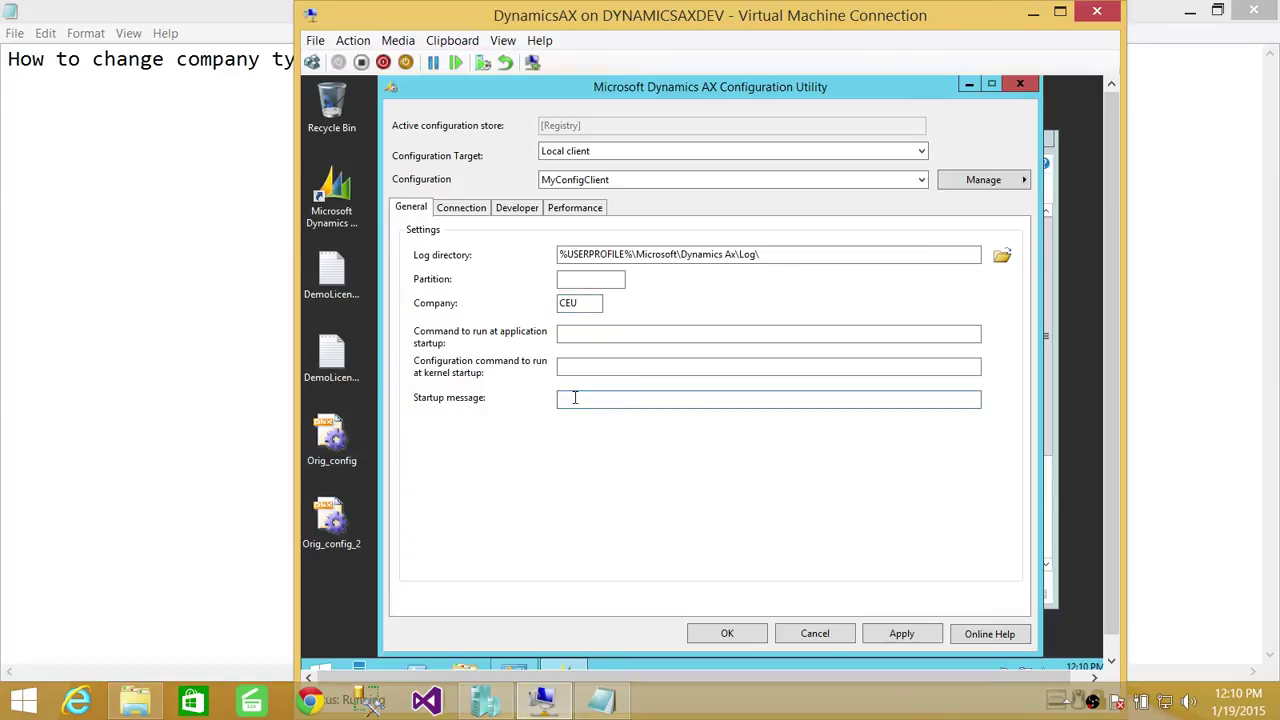
pyautogui.write('This is CEU company')
# Review the connection, developer and performance settings of MyConfigClient, and save the configuration with the utility closed
pyautogui.click(462, 208)
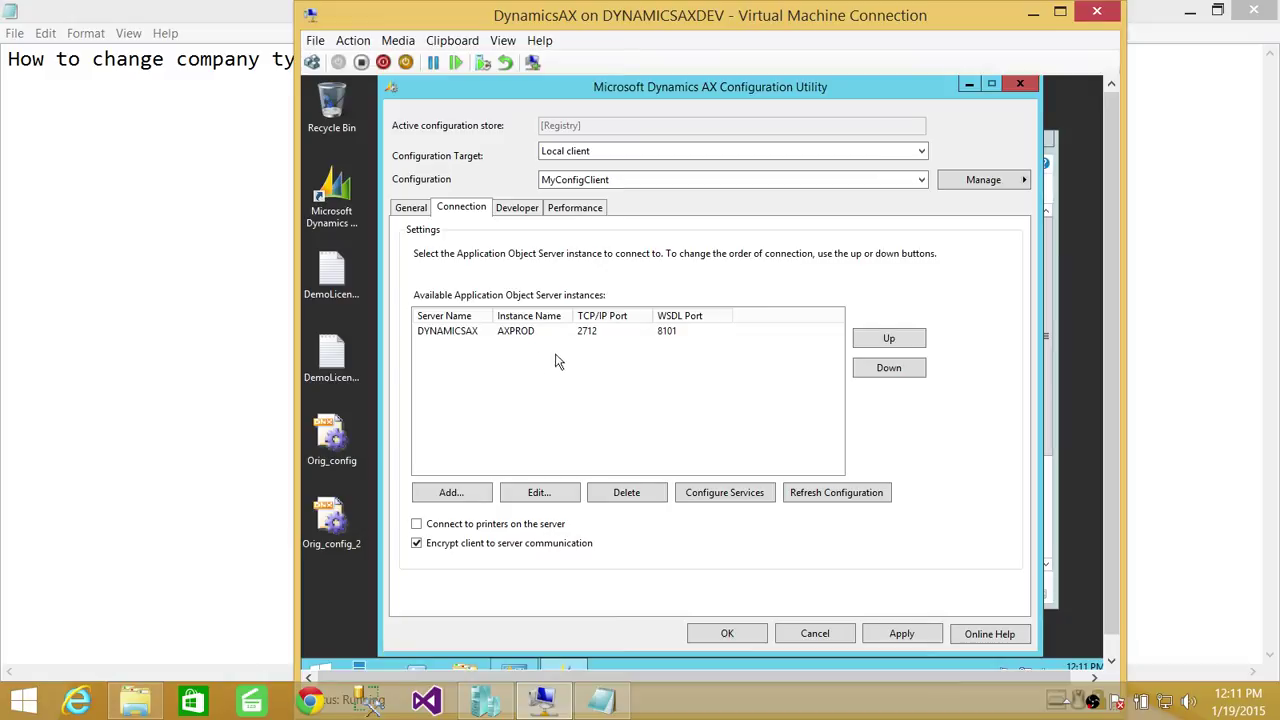
pyautogui.click(518, 210)
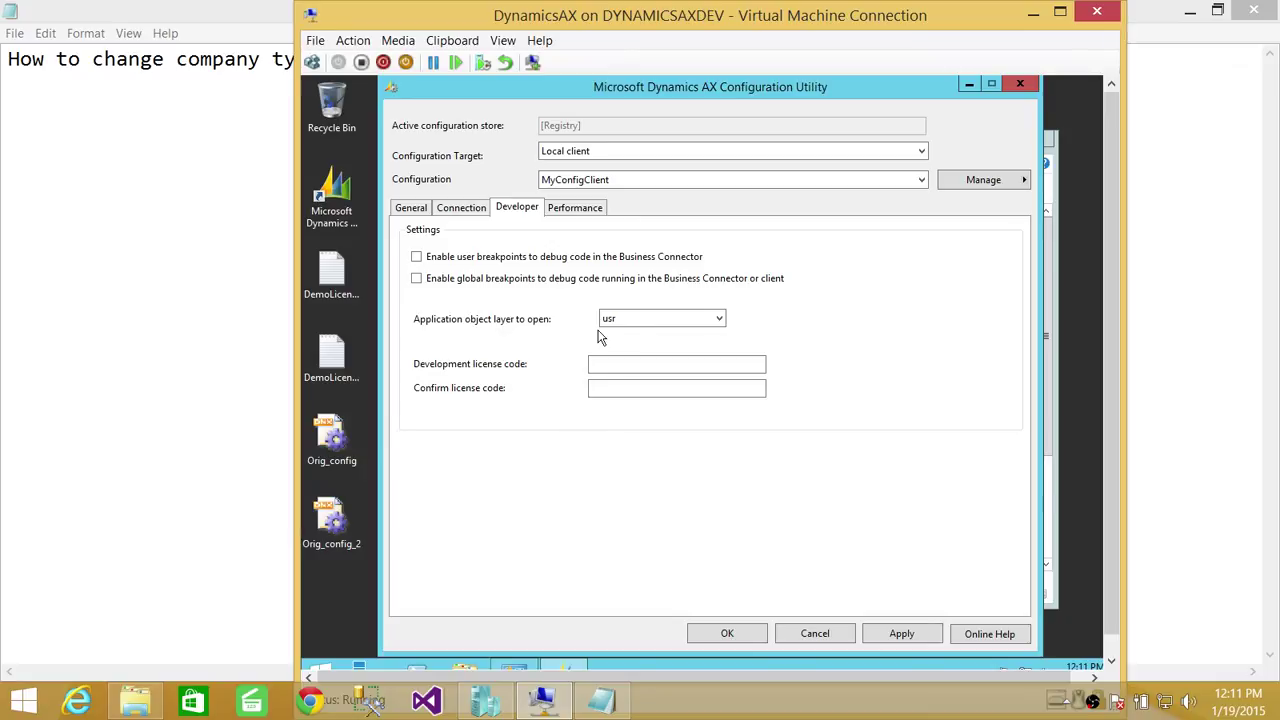
pyautogui.click(711, 319)
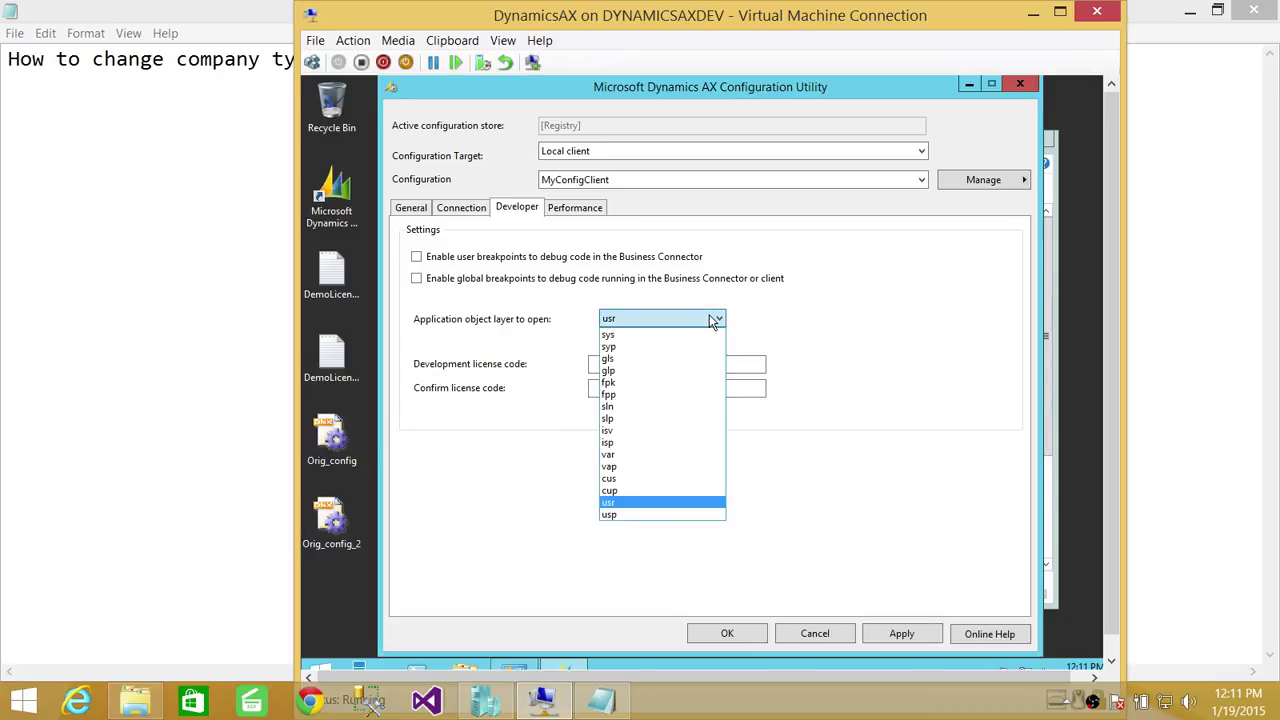
pyautogui.click(709, 318)
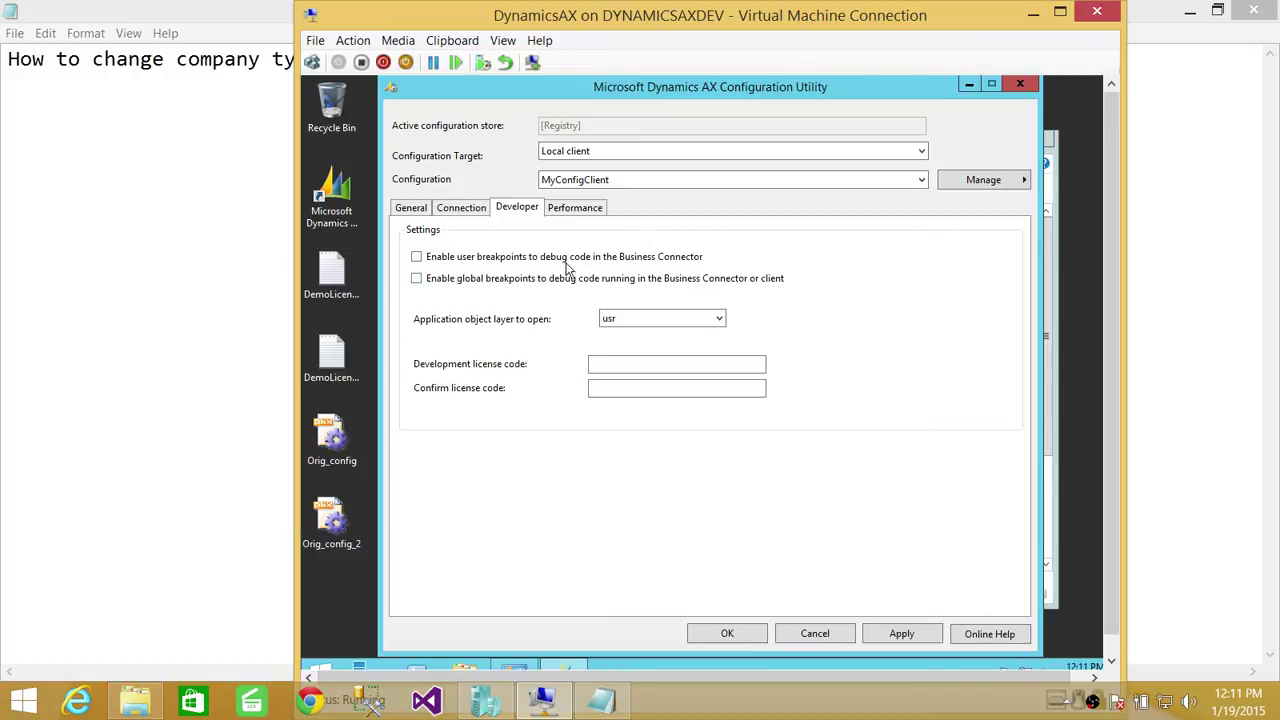
pyautogui.click(576, 208)
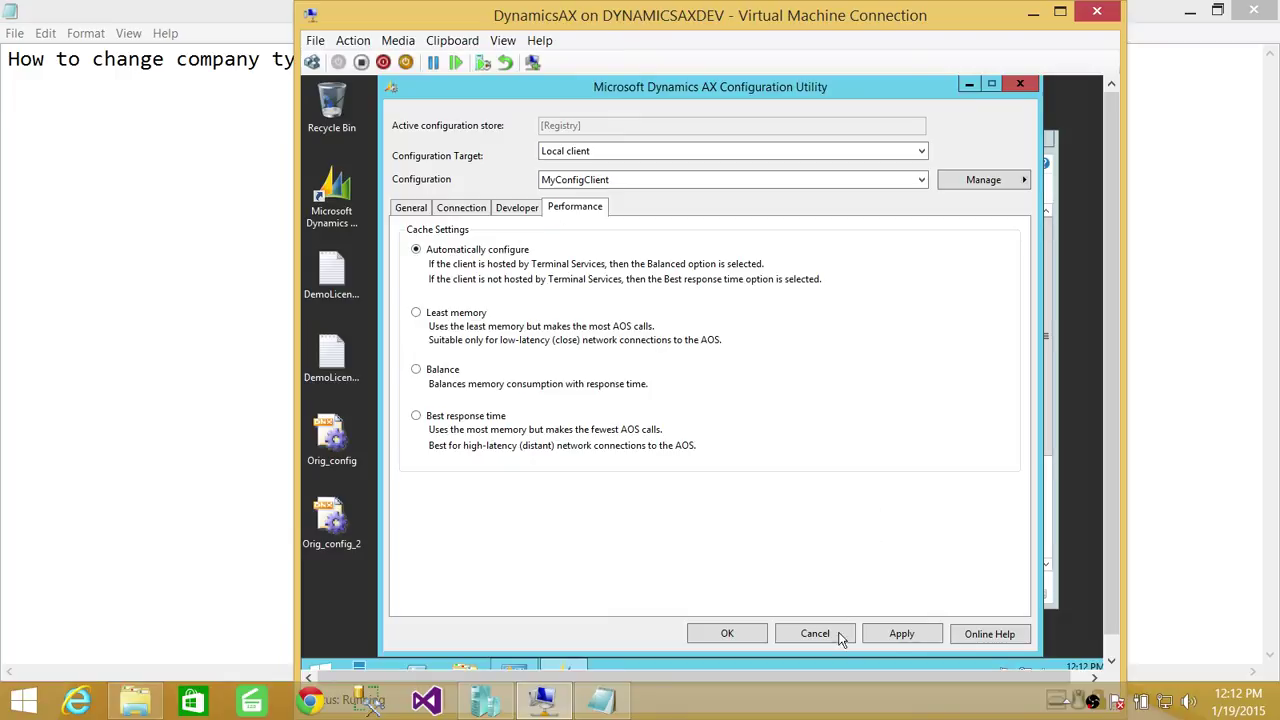
pyautogui.click(905, 634)
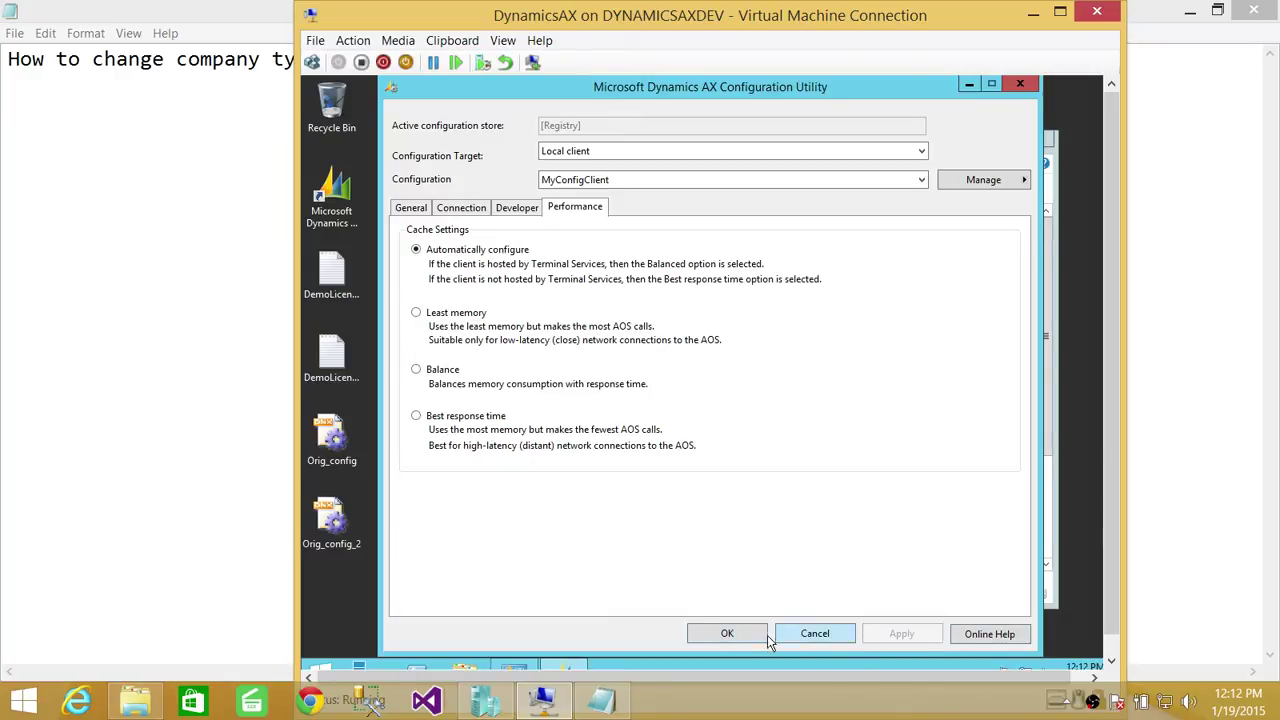
pyautogui.click(728, 634)
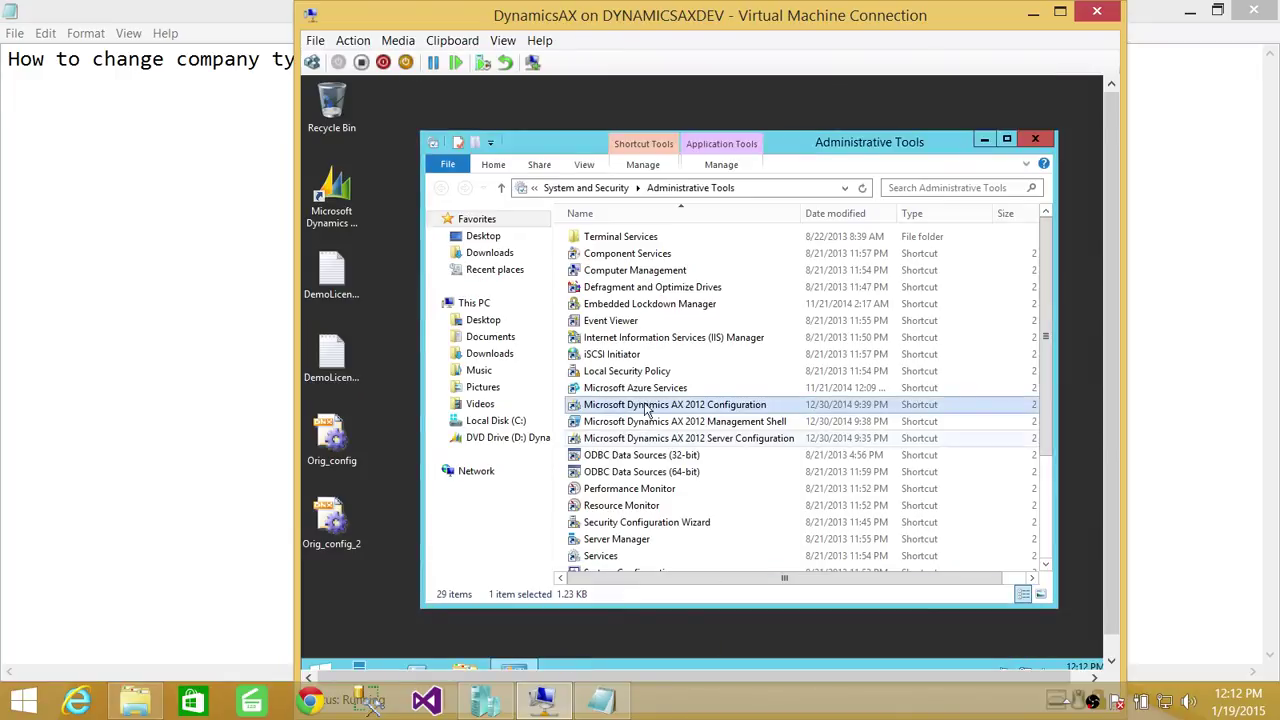
# Try to run the Microsoft Dynamics AX 2012 client as administrator from the desktop shortcut
pyautogui.click(985, 141)
pyautogui.click(333, 198)
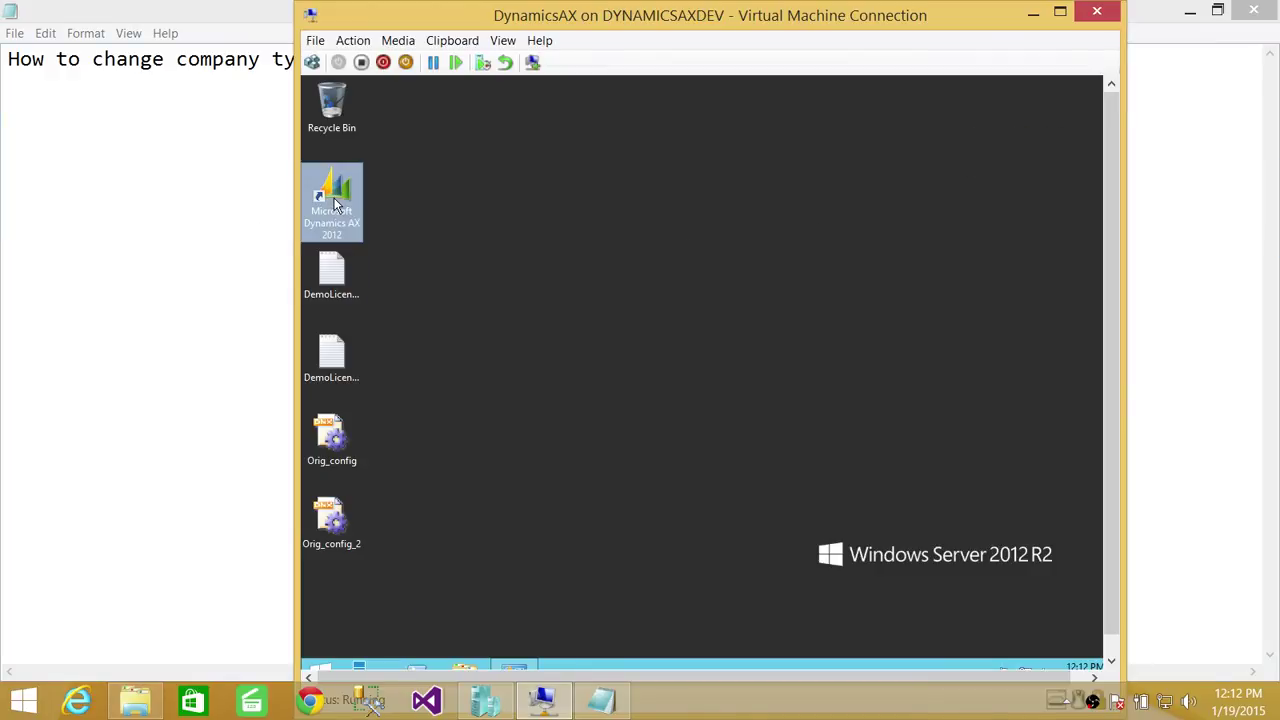
pyautogui.rightClick(335, 200)
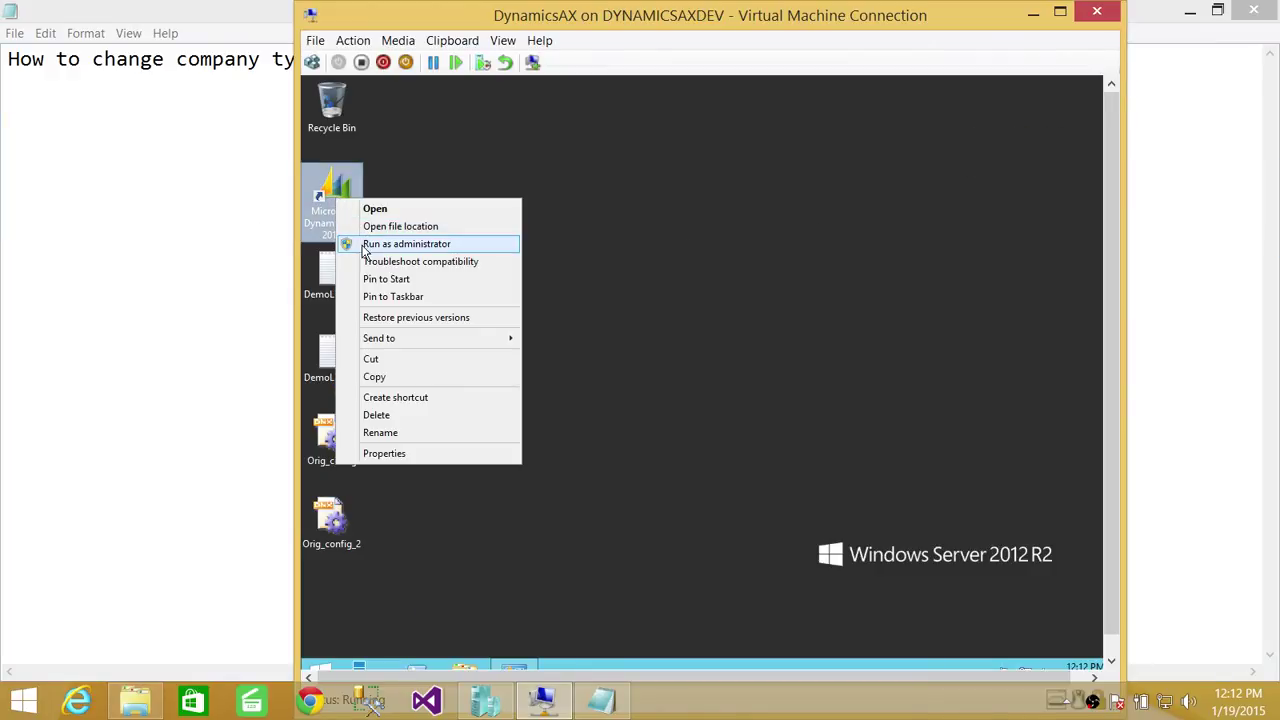
pyautogui.click(350, 244)
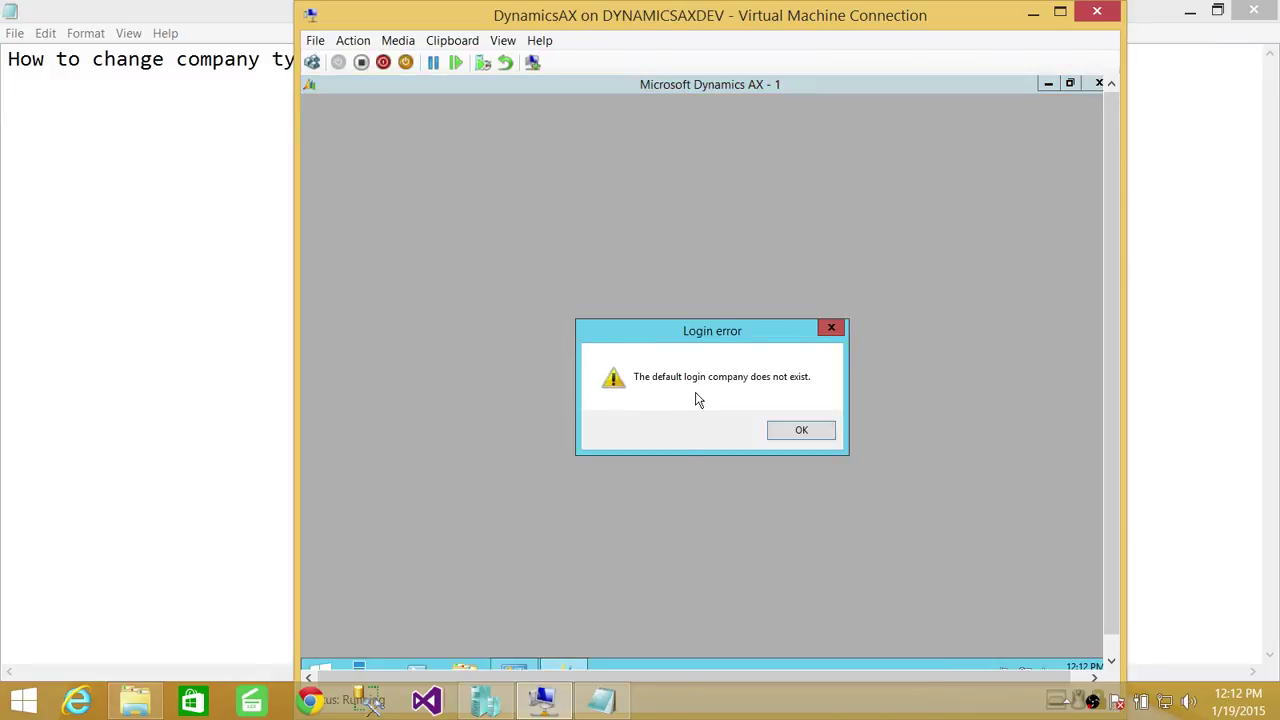
pyautogui.click(794, 432)
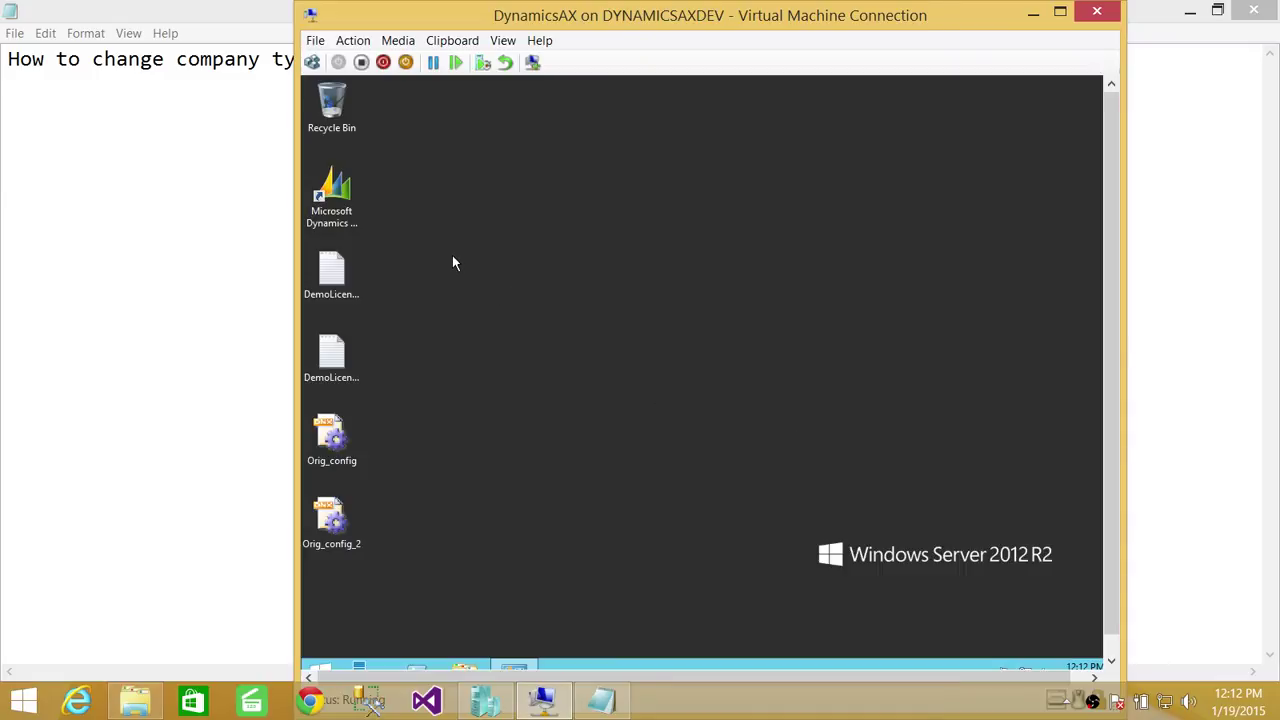
pyautogui.rightClick(345, 204)
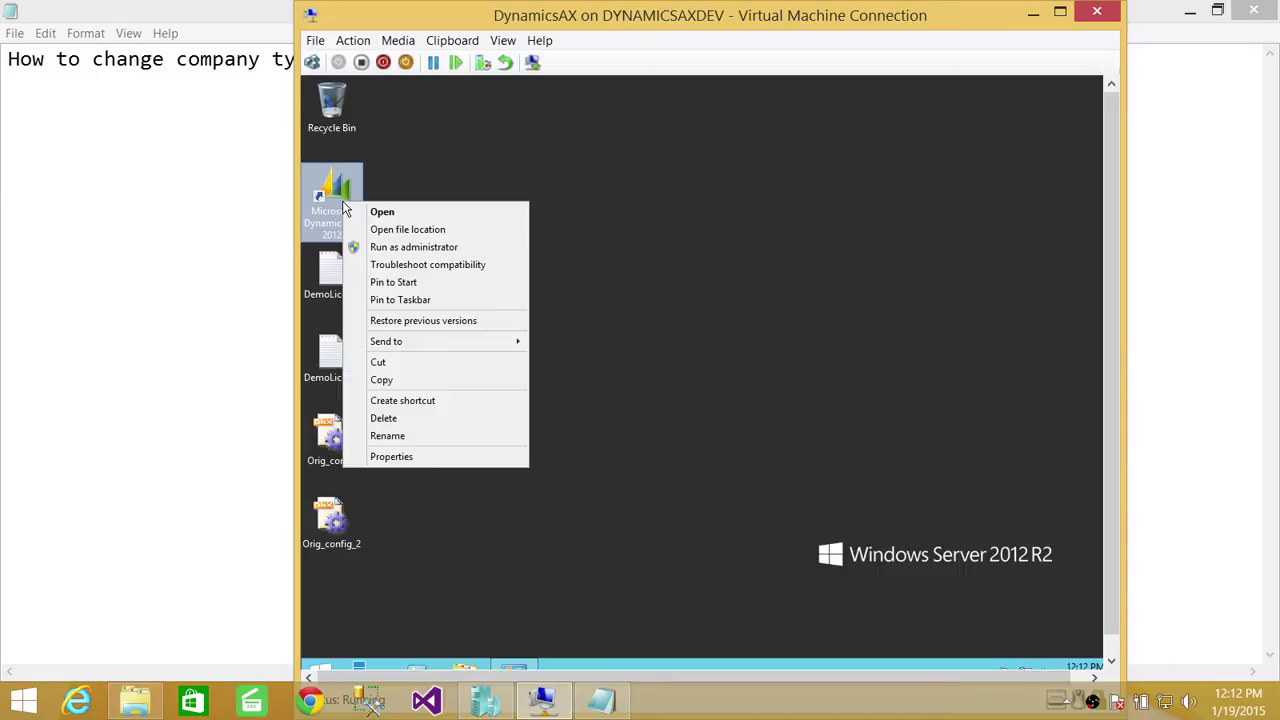
pyautogui.click(393, 457)
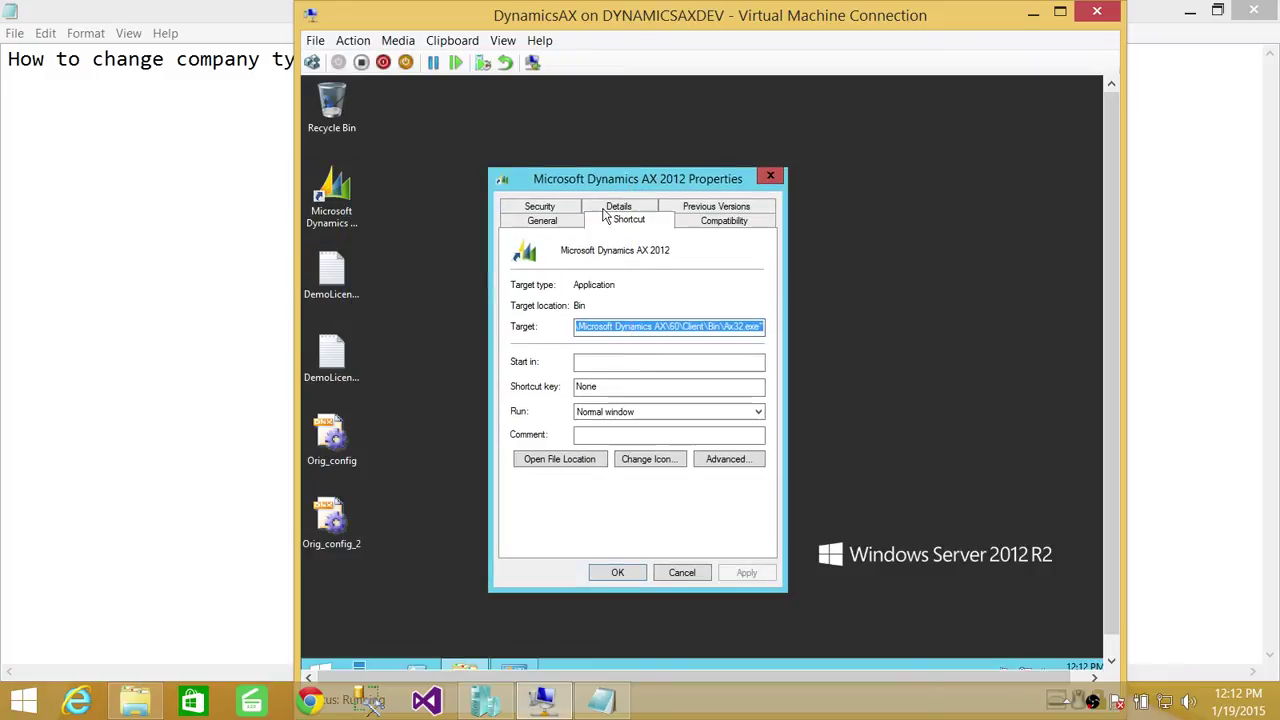
pyautogui.click(692, 575)
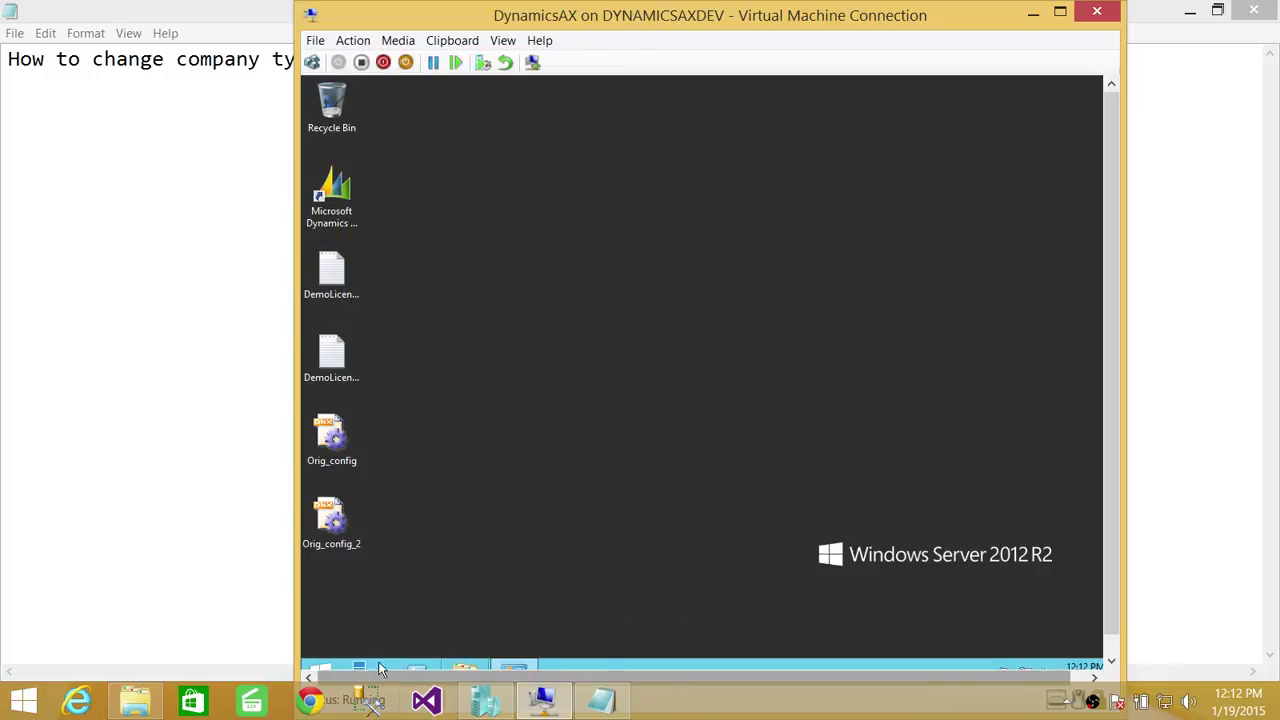
pyautogui.click(320, 667)
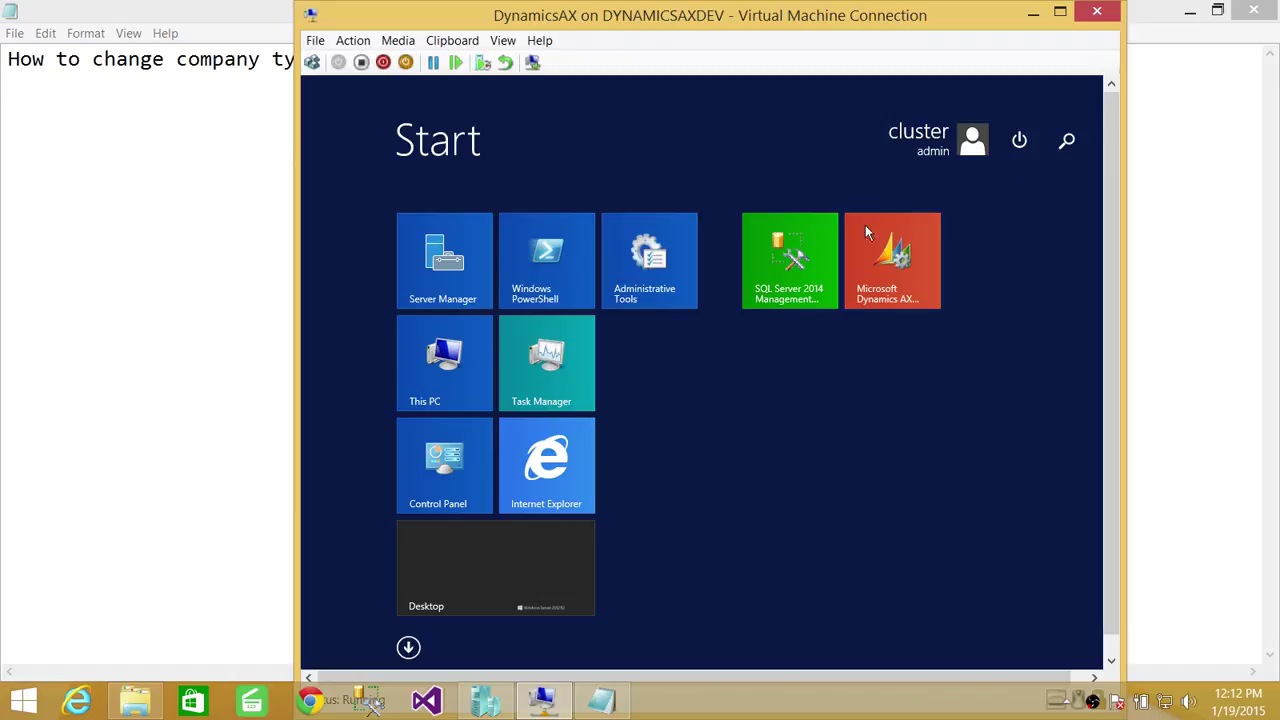
pyautogui.click(518, 578)
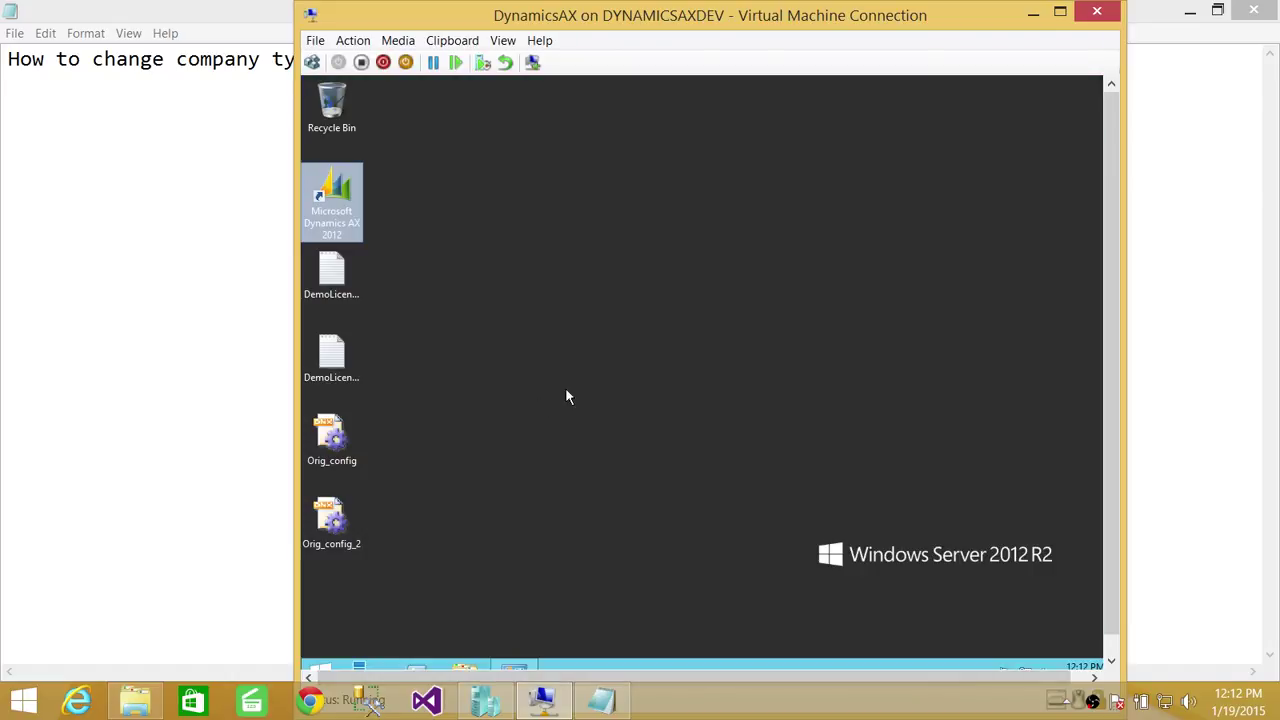
# Reopen Microsoft Dynamics AX 2012 Configuration from the Administrative Tools
pyautogui.click(322, 666)
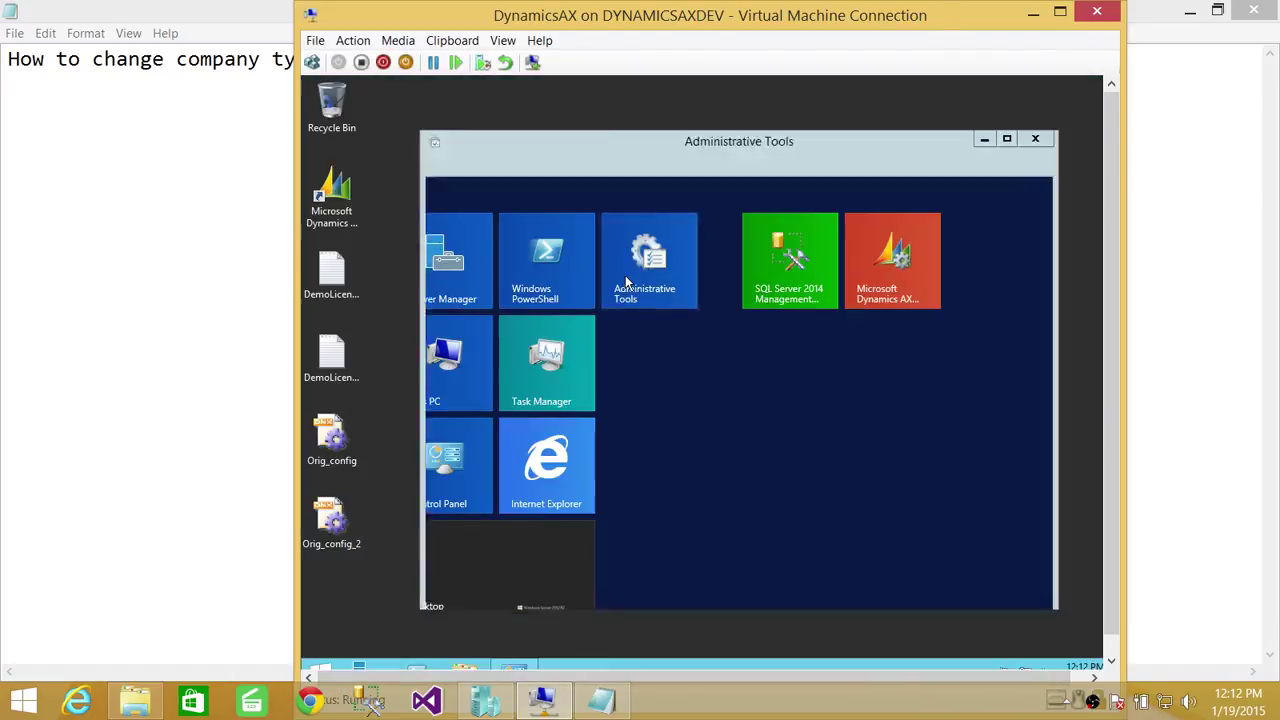
pyautogui.click(618, 296)
pyautogui.click(688, 440)
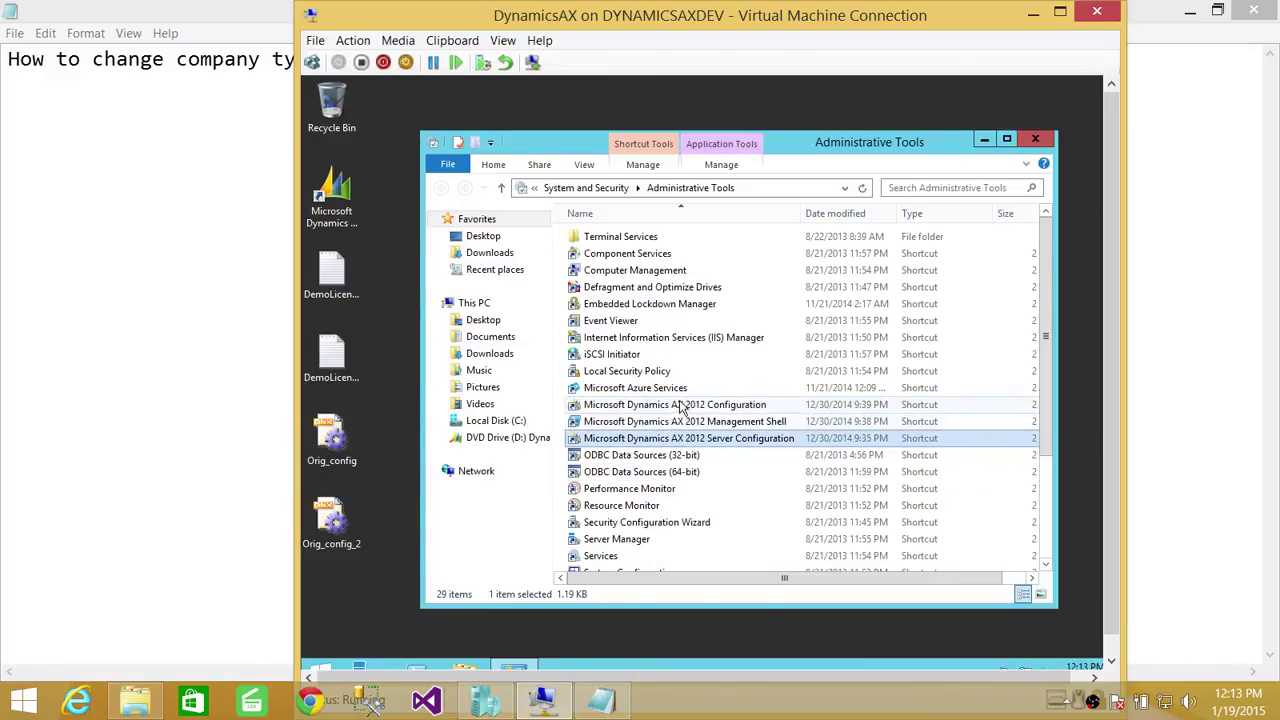
pyautogui.click(686, 406)
pyautogui.doubleClick(686, 406)
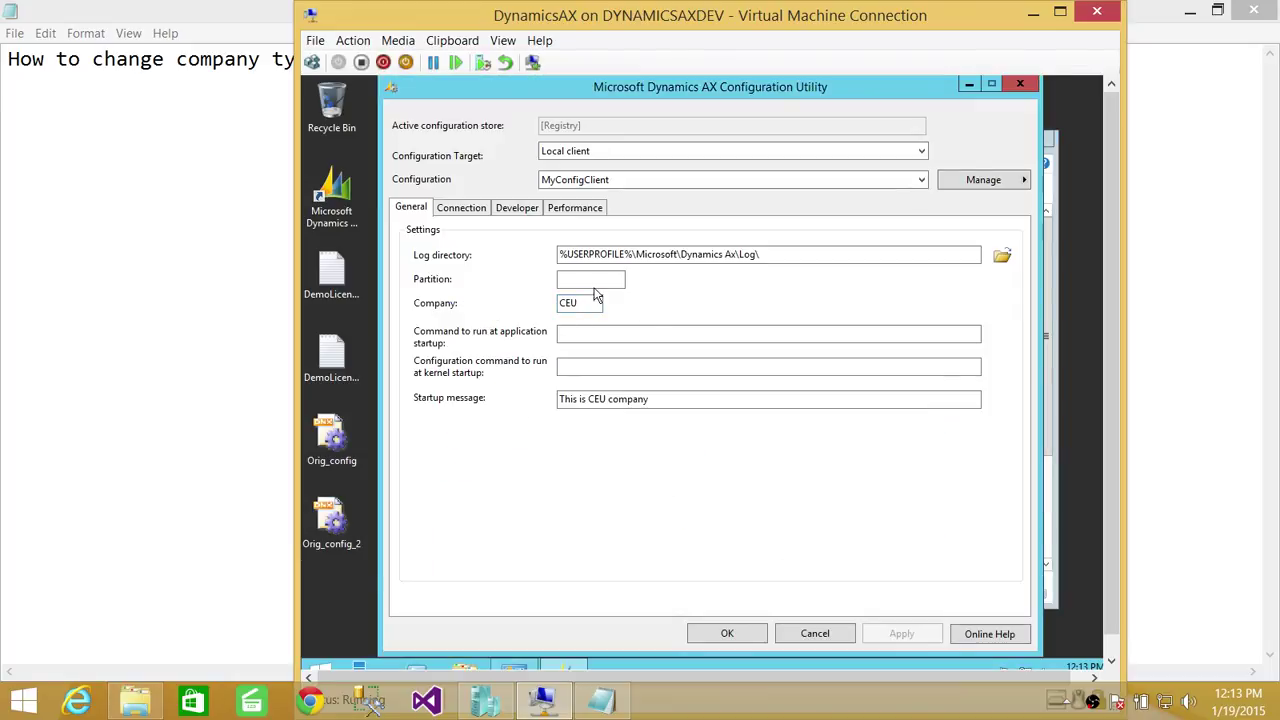
# Set the company of MyConfigClient to TB and save the configuration
pyautogui.moveTo(516, 295); pyautogui.dragTo(466, 295)
pyautogui.write('TB')
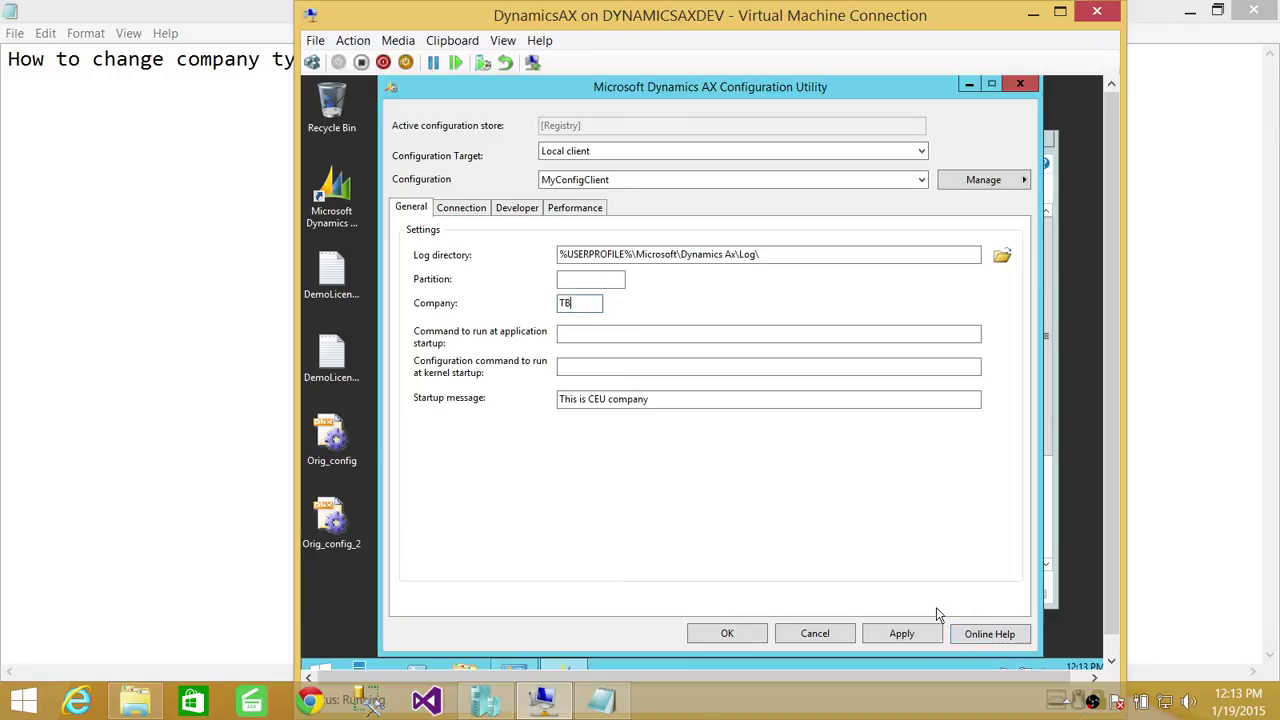
pyautogui.click(932, 638)
pyautogui.click(745, 638)
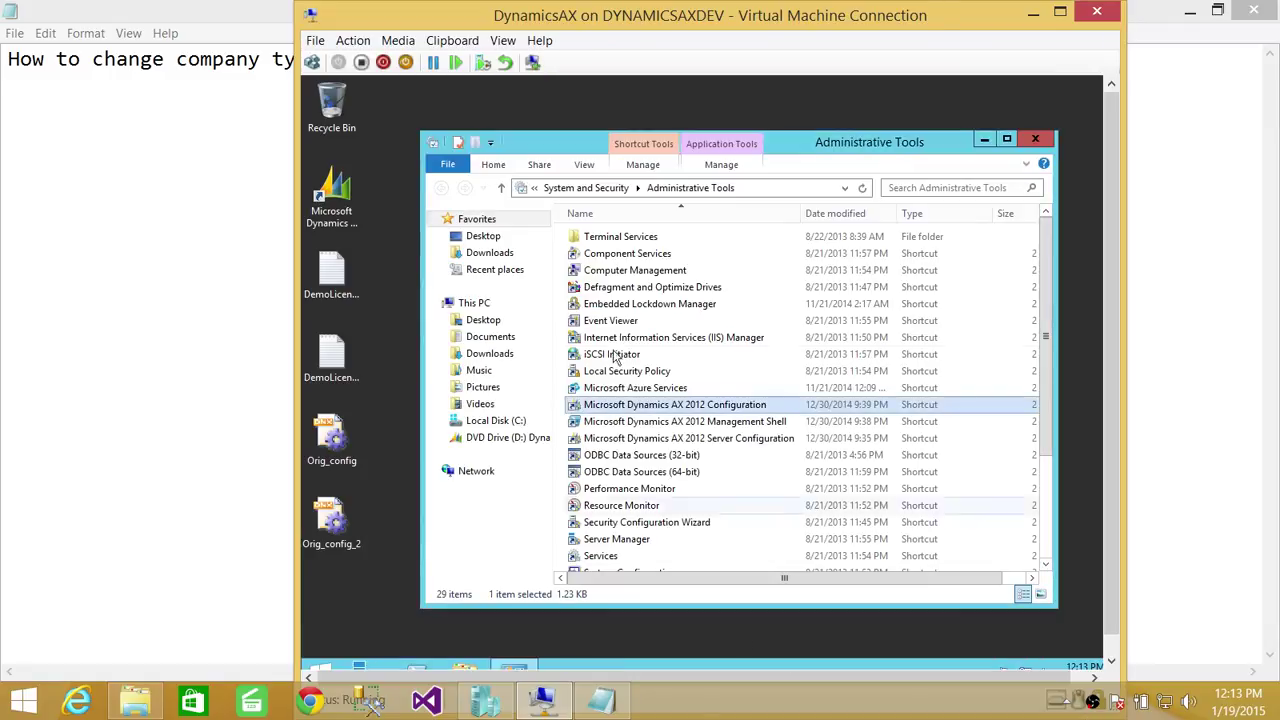
# Run the Microsoft Dynamics AX 2012 client as administrator from the desktop and dismiss its startup message
pyautogui.click(985, 141)
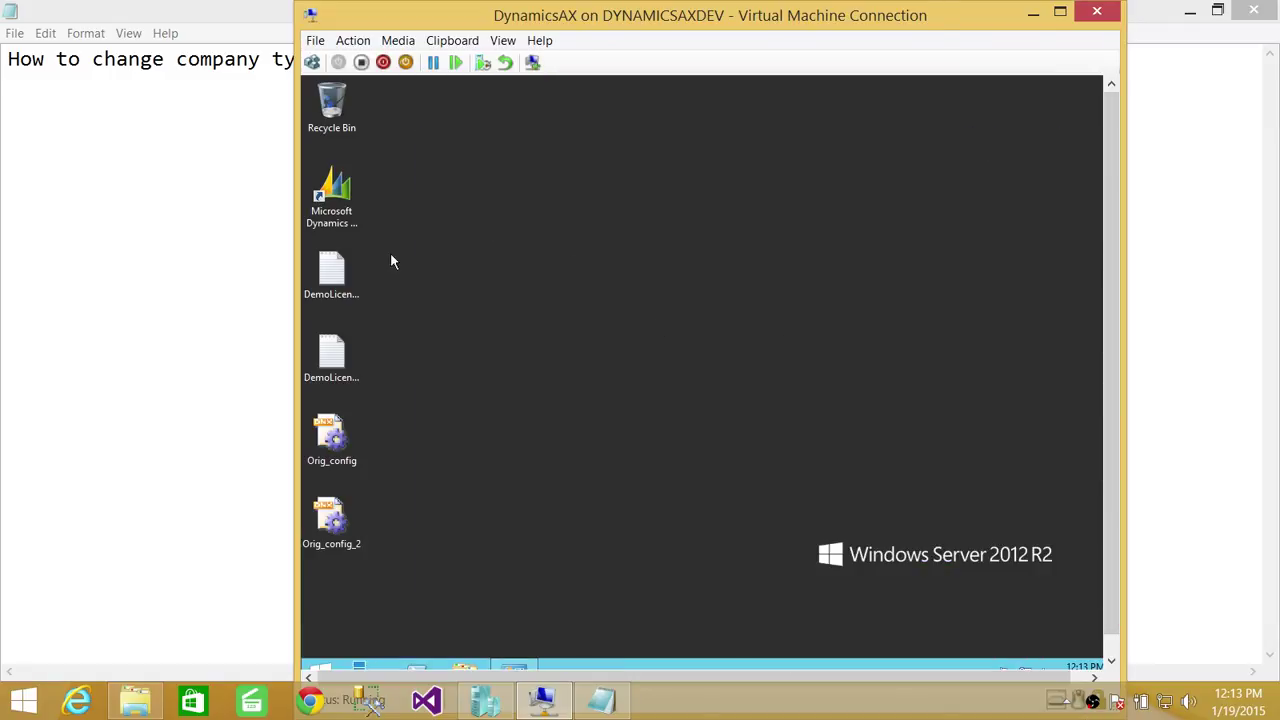
pyautogui.rightClick(351, 206)
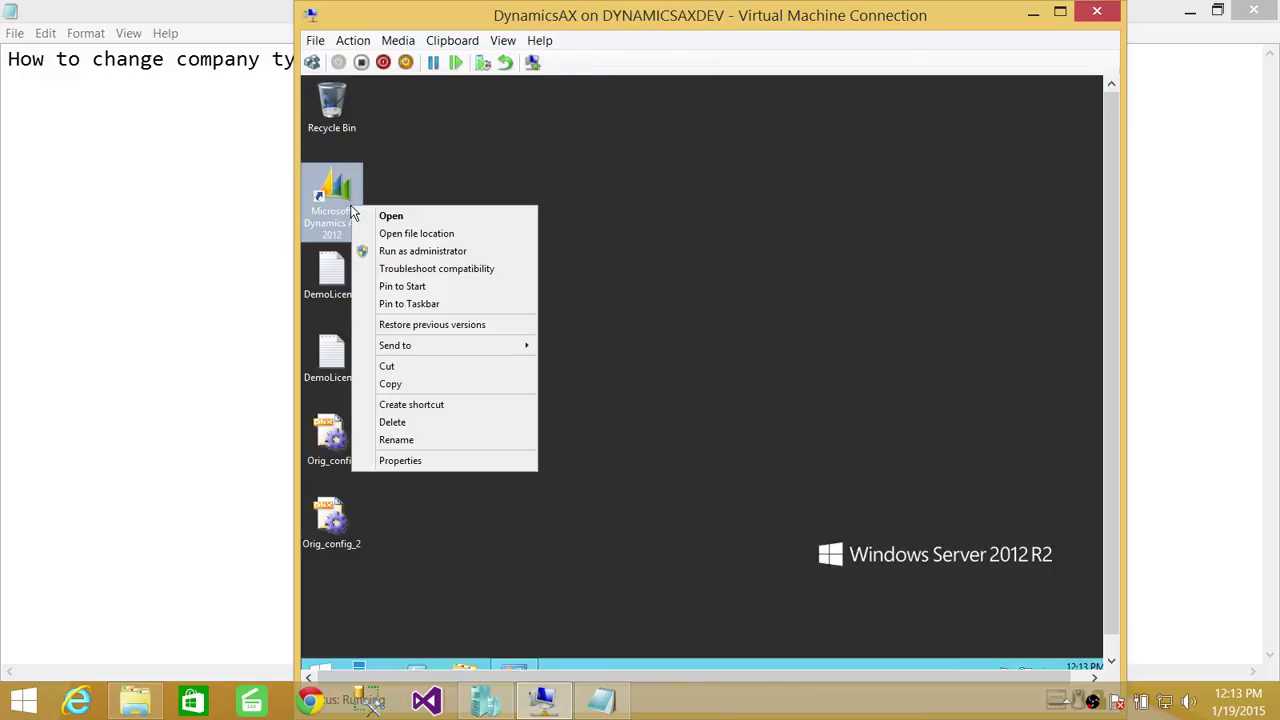
pyautogui.click(410, 252)
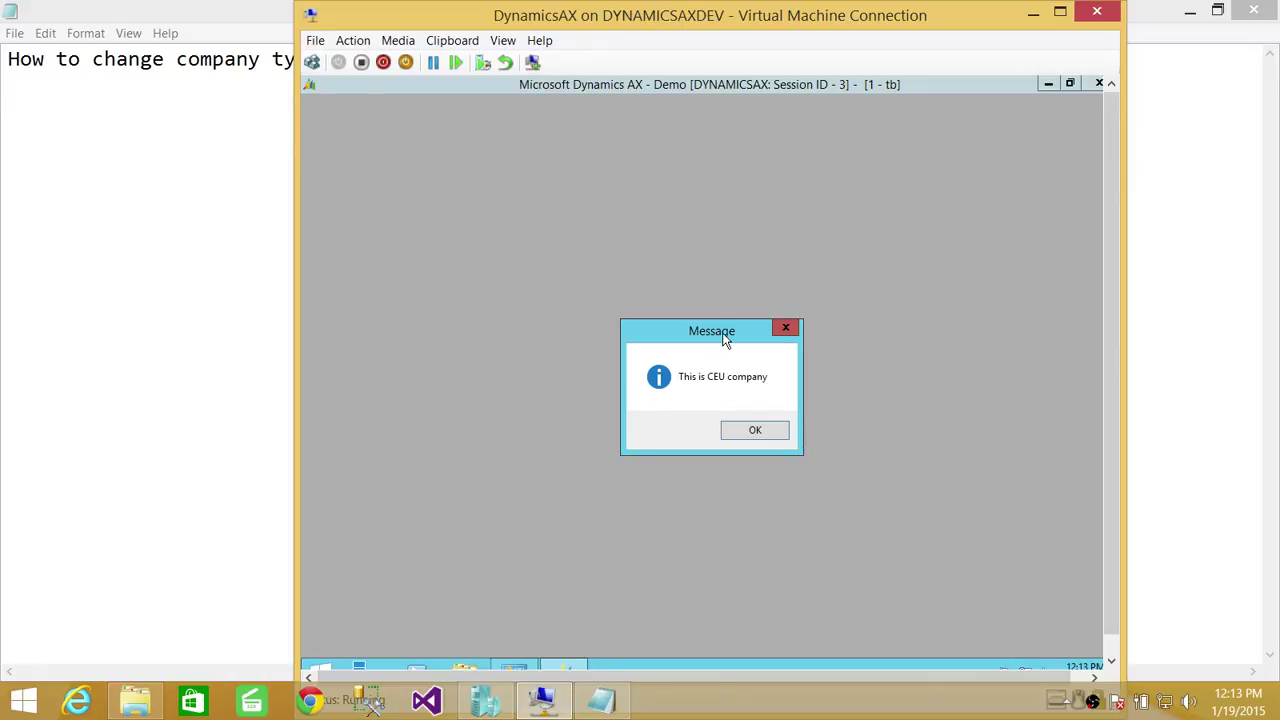
pyautogui.moveTo(717, 330); pyautogui.dragTo(680, 211)
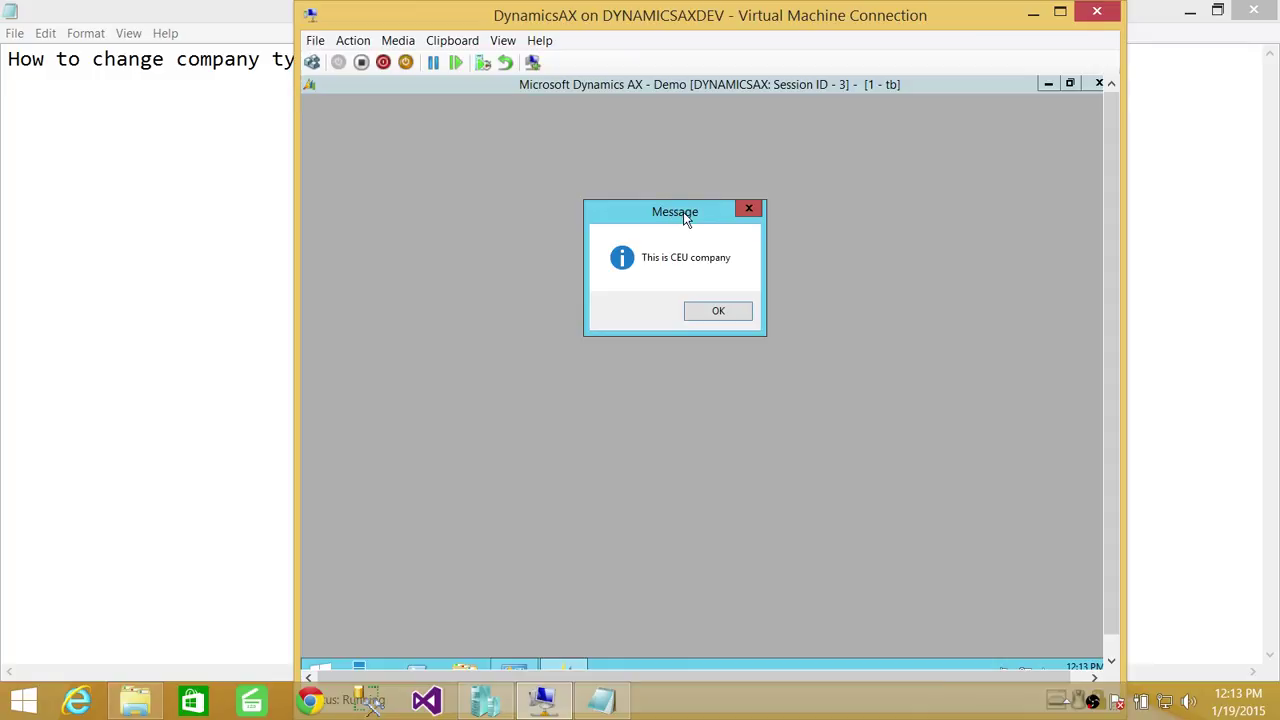
pyautogui.click(718, 311)
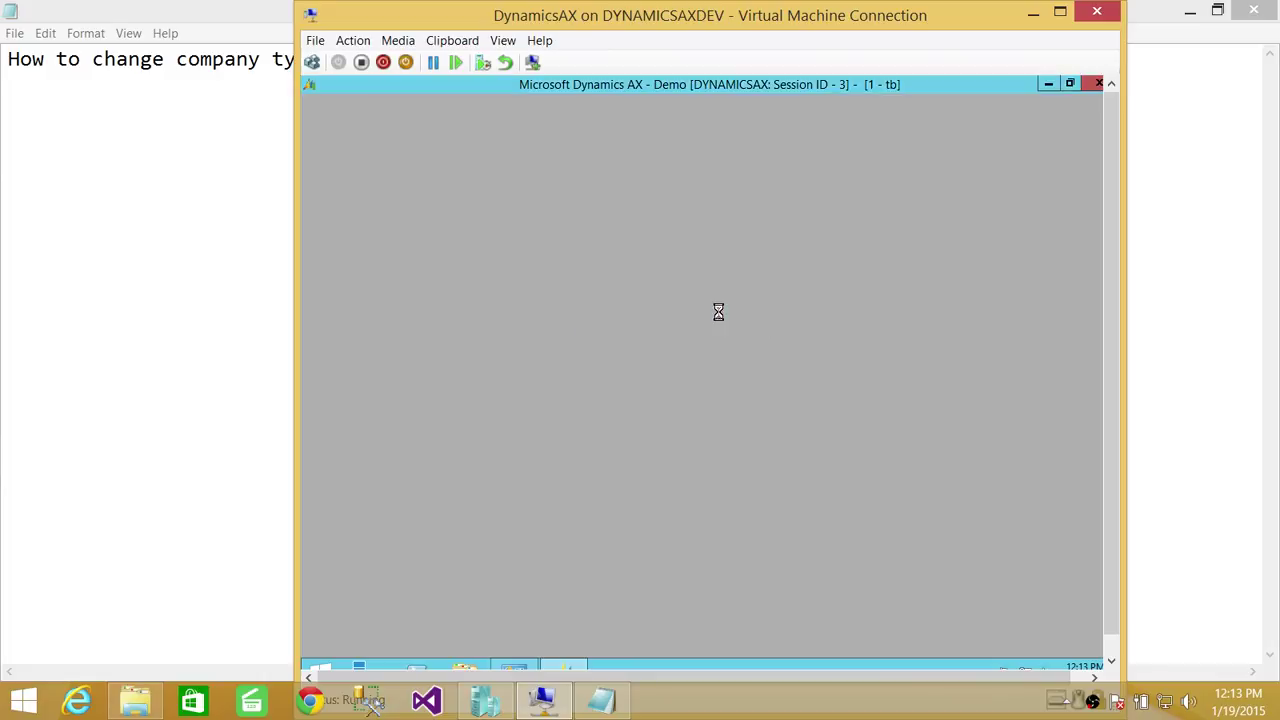